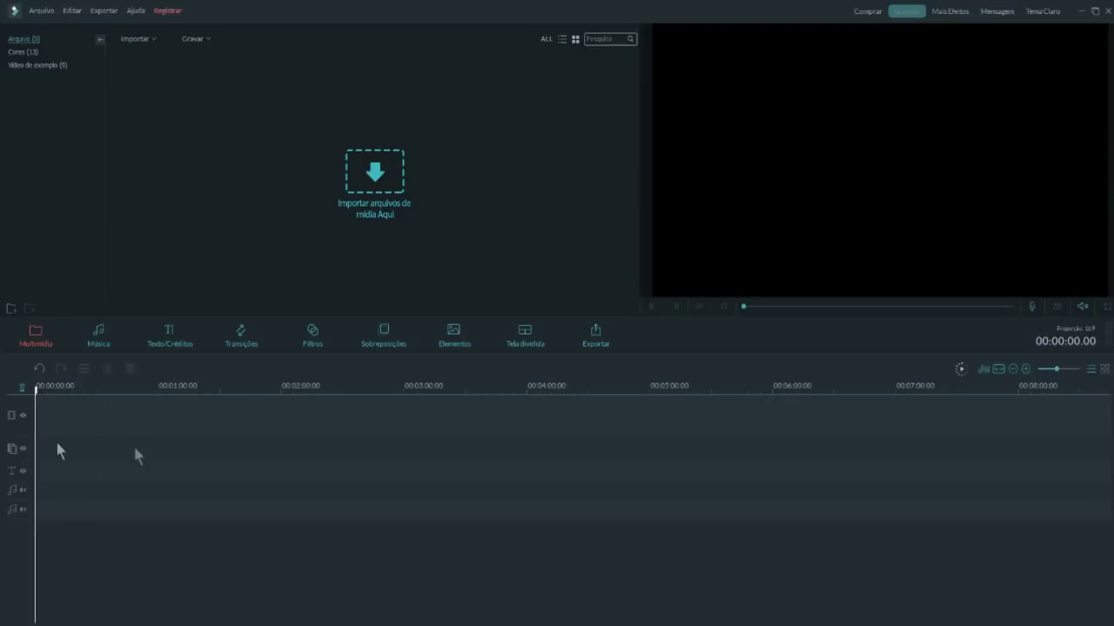
{"action": "left_click", "coordinate": [17, 625]}
{"action": "left_click", "coordinate": [200, 625]}
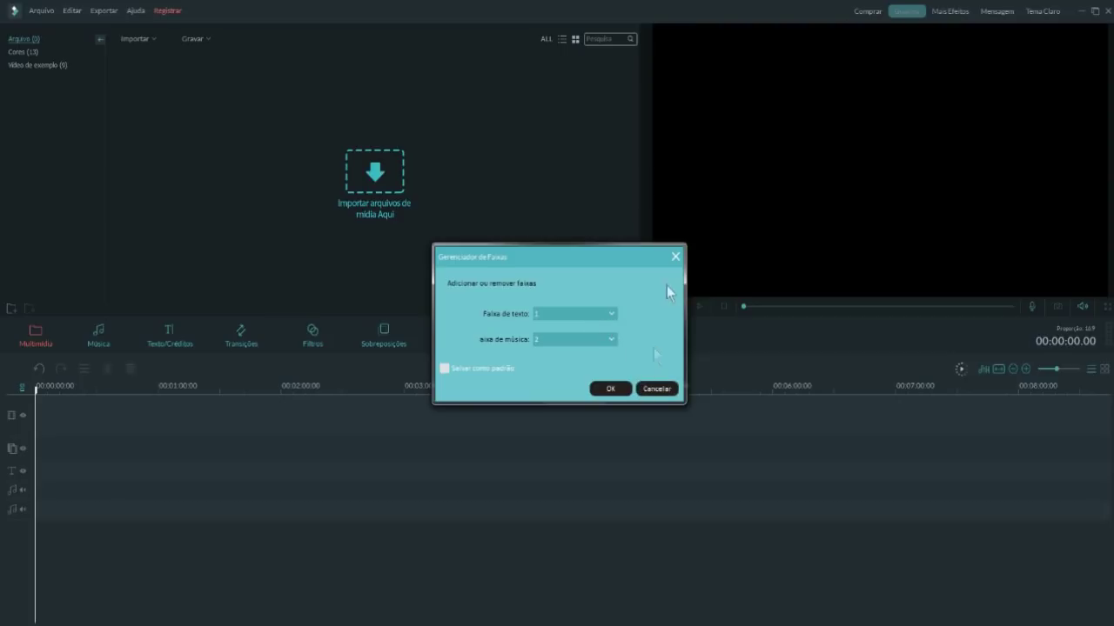
{"action": "left_click", "coordinate": [656, 389]}
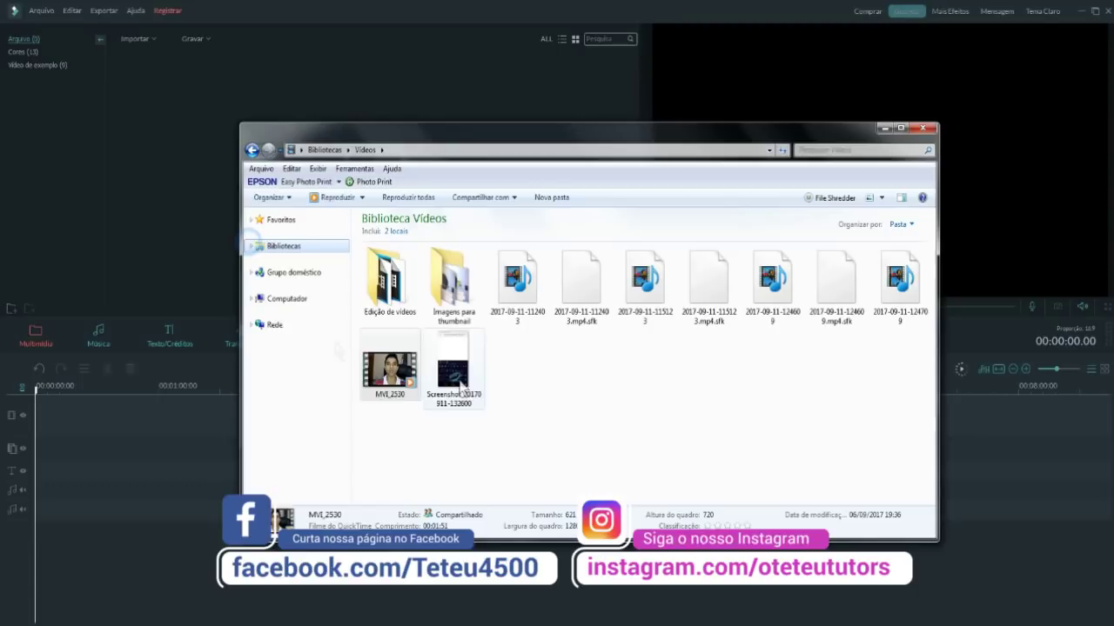
- Import the MVI_2530 video from the Vídeos library and place it at the start of the video track
{"action": "left_click_drag", "start_coordinate": [390, 370], "coordinate": [40, 449]}
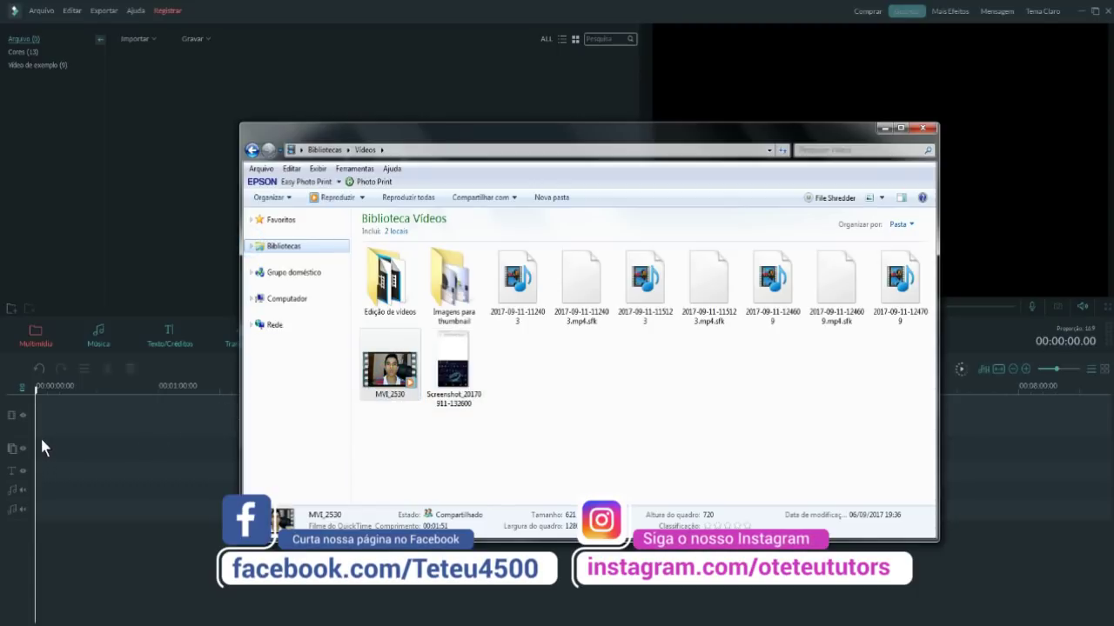
{"action": "left_click", "coordinate": [95, 125]}
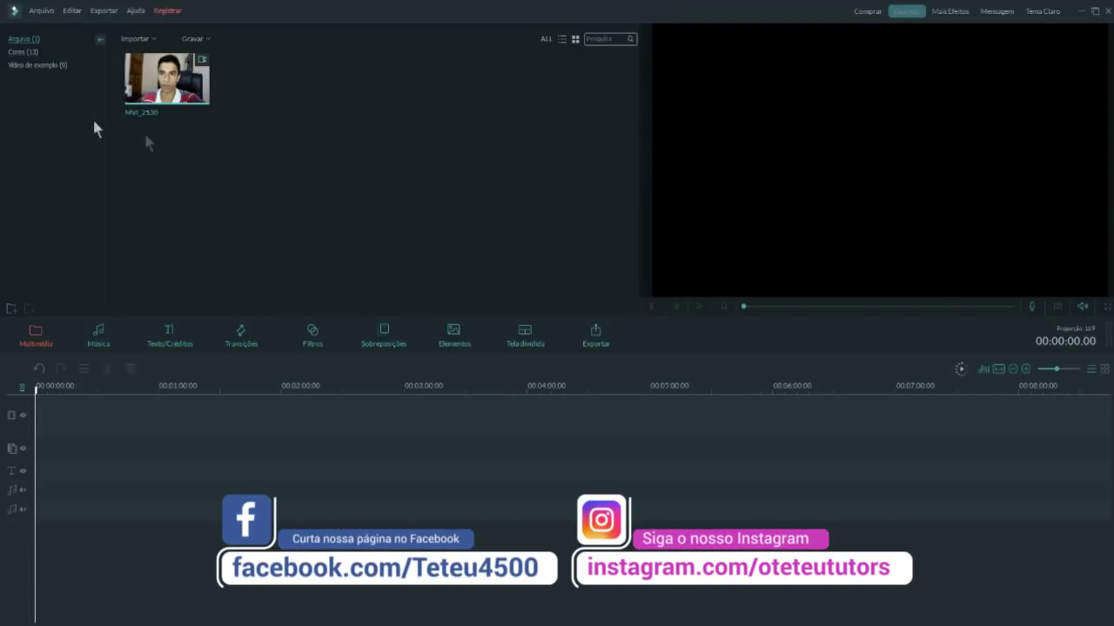
{"action": "left_click", "coordinate": [131, 40]}
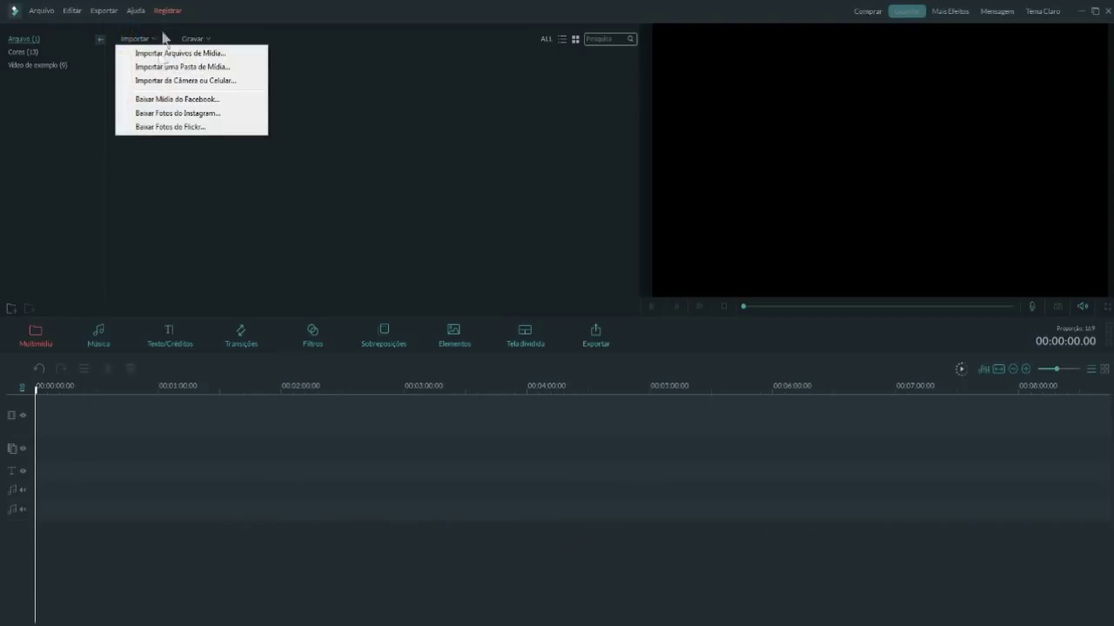
{"action": "left_click", "coordinate": [420, 82]}
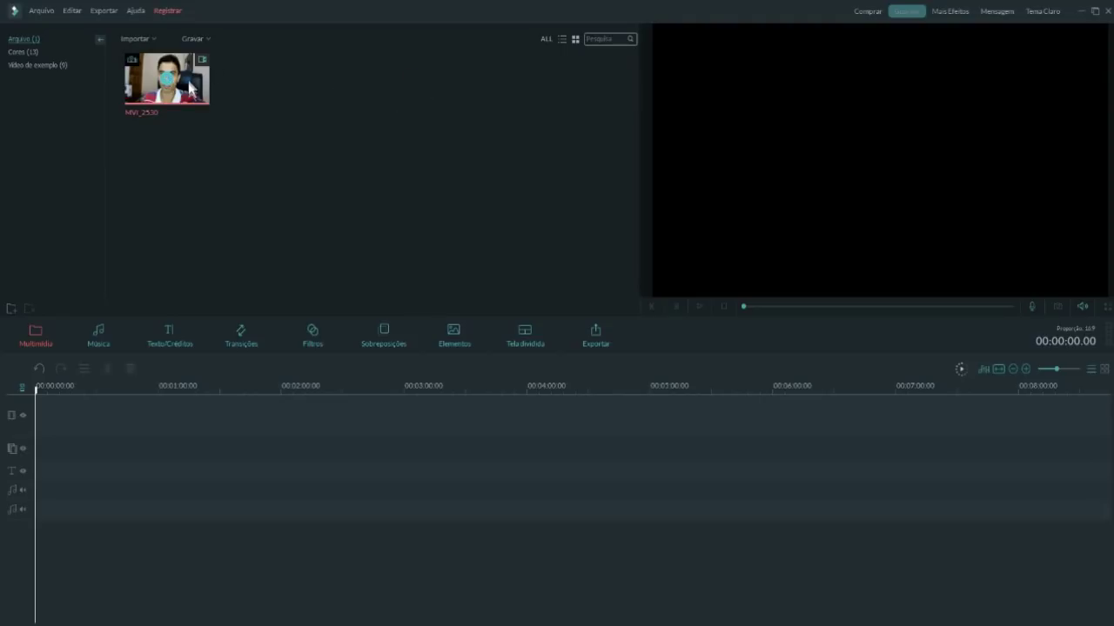
{"action": "left_click_drag", "start_coordinate": [57, 487], "coordinate": [108, 435]}
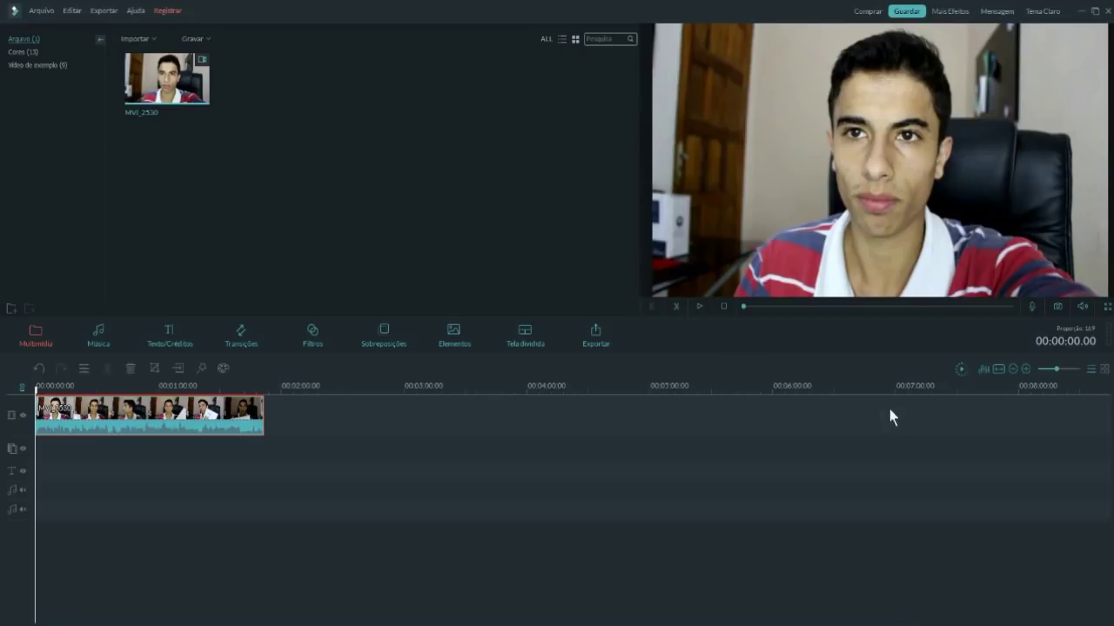
- Capture a snapshot of the preview frame and append it with a second copy of MVI_2530 to the video track
{"action": "left_click", "coordinate": [1056, 307]}
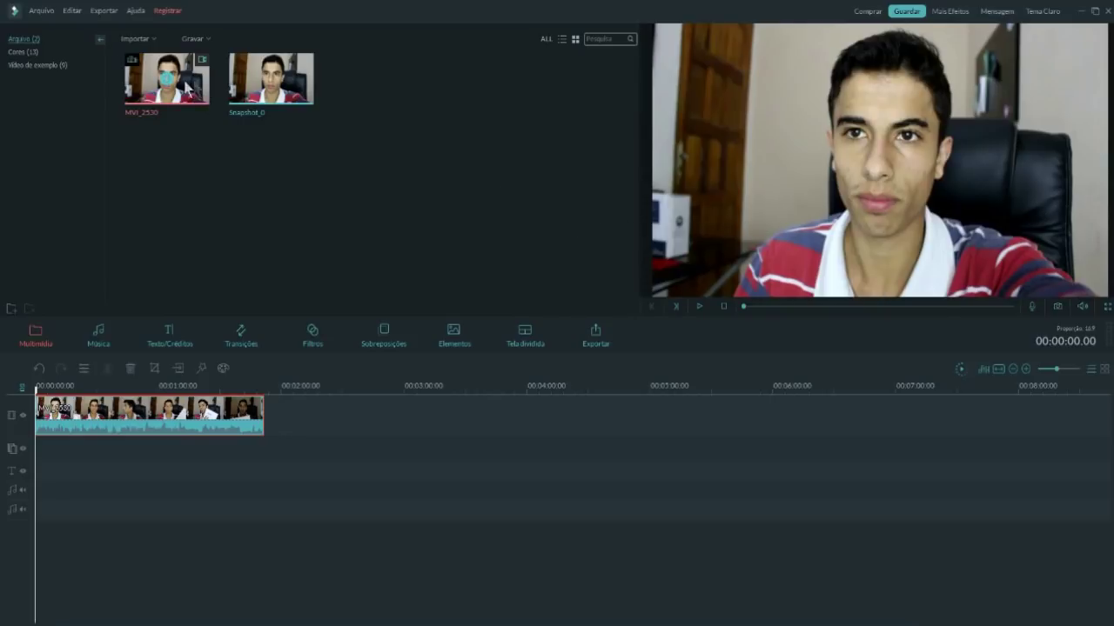
{"action": "left_click", "coordinate": [268, 96]}
{"action": "left_click", "coordinate": [269, 80]}
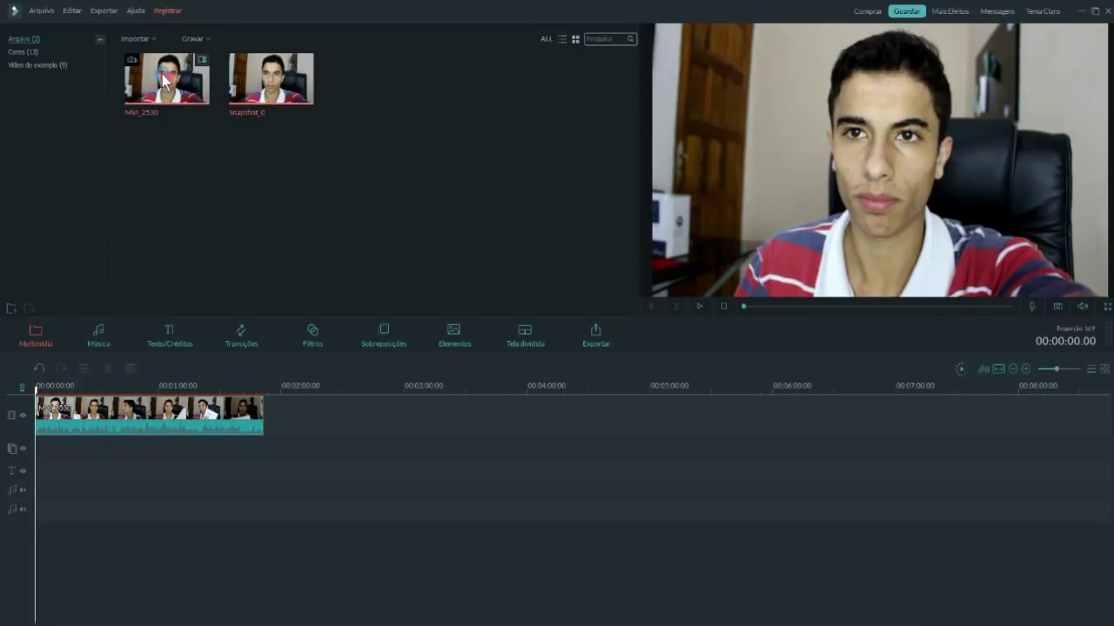
- Delete the captured snapshot from the media library
{"action": "key", "text": "Delete"}
{"action": "left_click", "coordinate": [536, 365]}
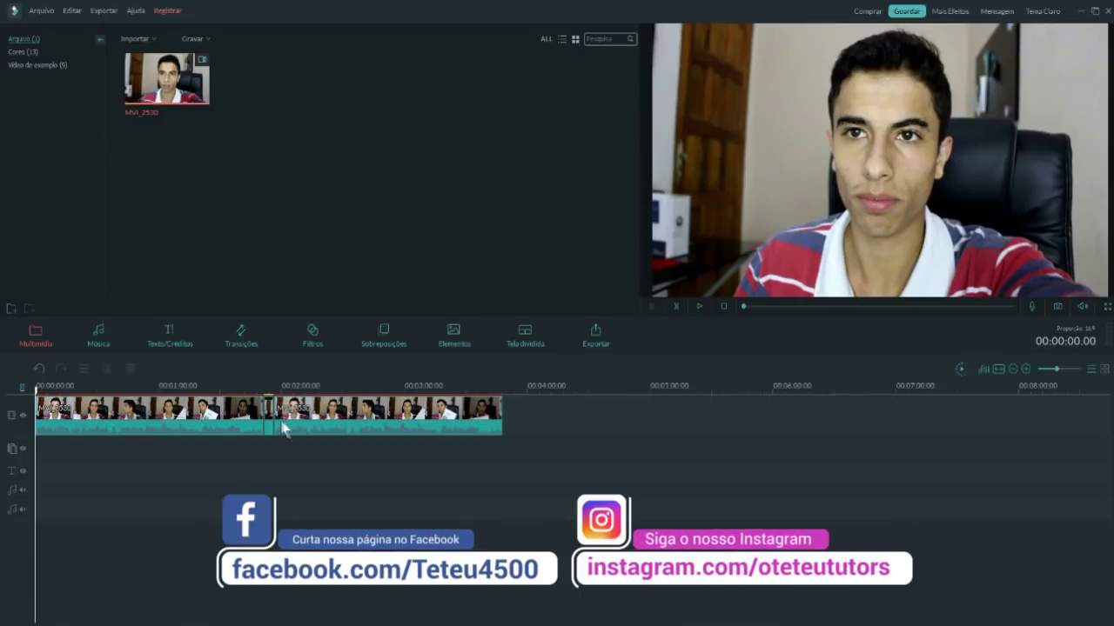
- Download the A-GROUP - Verve song and place it at the start of the first music track
{"action": "left_click", "coordinate": [101, 338]}
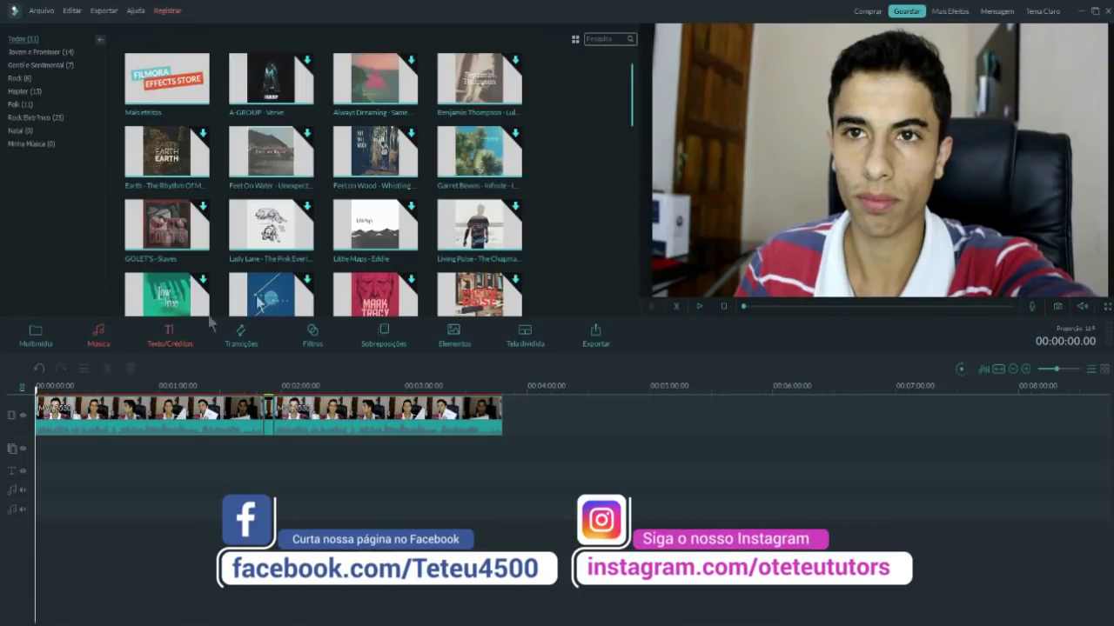
{"action": "mouse_move", "coordinate": [630, 115]}
{"action": "left_mouse_down"}
{"action": "mouse_move", "coordinate": [633, 311]}
{"action": "mouse_move", "coordinate": [630, 114]}
{"action": "left_mouse_up"}
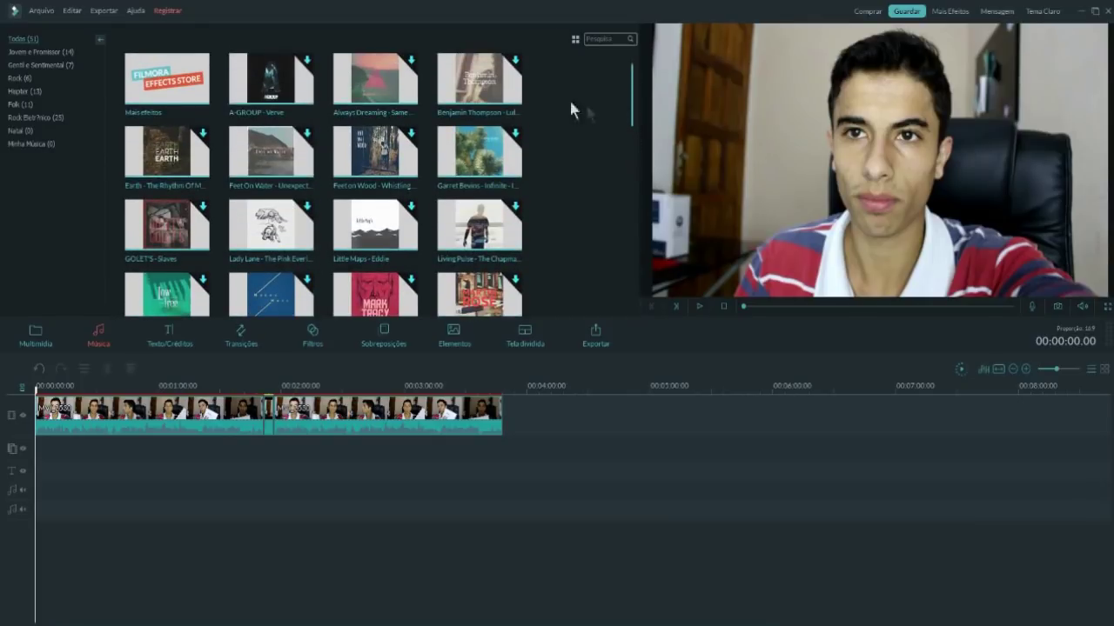
{"action": "left_click", "coordinate": [307, 68]}
{"action": "left_click", "coordinate": [269, 85]}
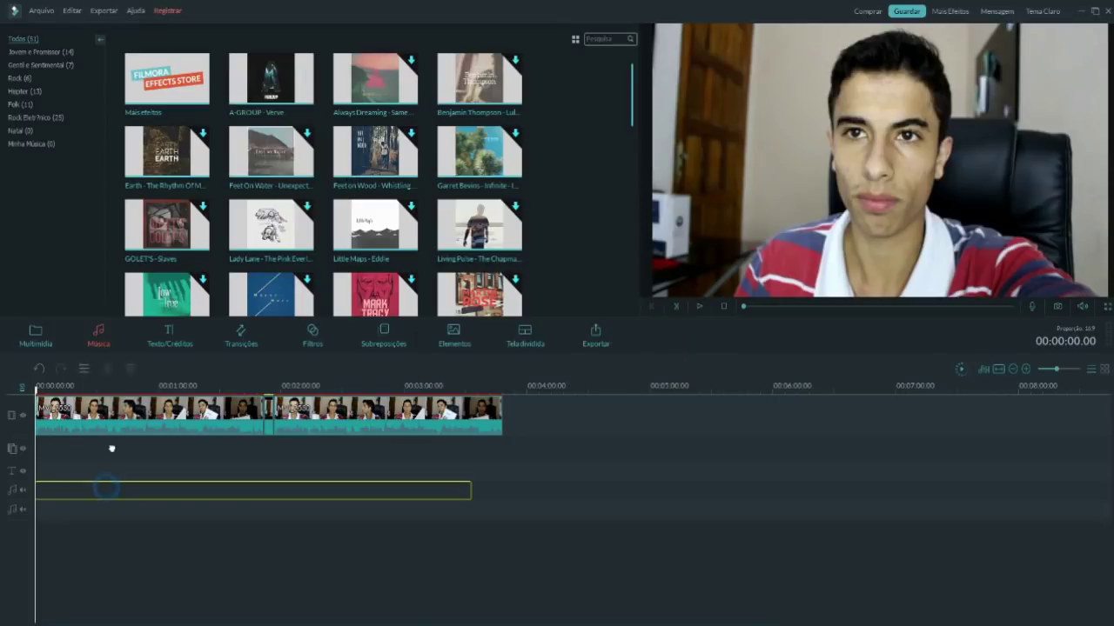
{"action": "left_click_drag", "start_coordinate": [110, 447], "coordinate": [93, 498]}
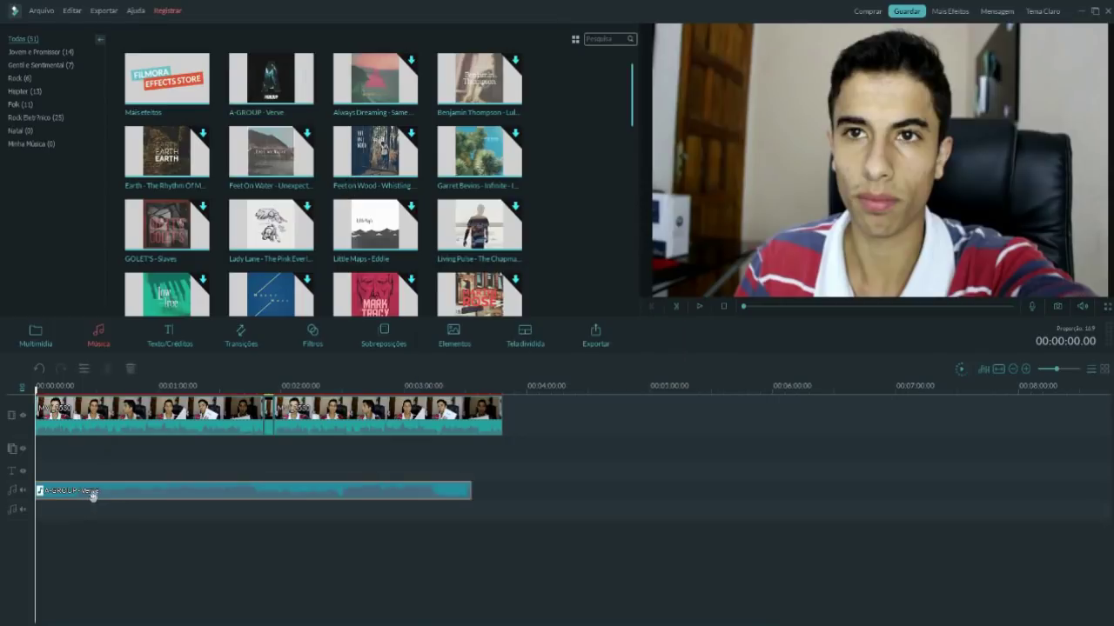
- Set the music clip's volume to 16, fade-in to 0.44 s and fade-out to 0.36 s, and preview the result
{"action": "double_click", "coordinate": [91, 490]}
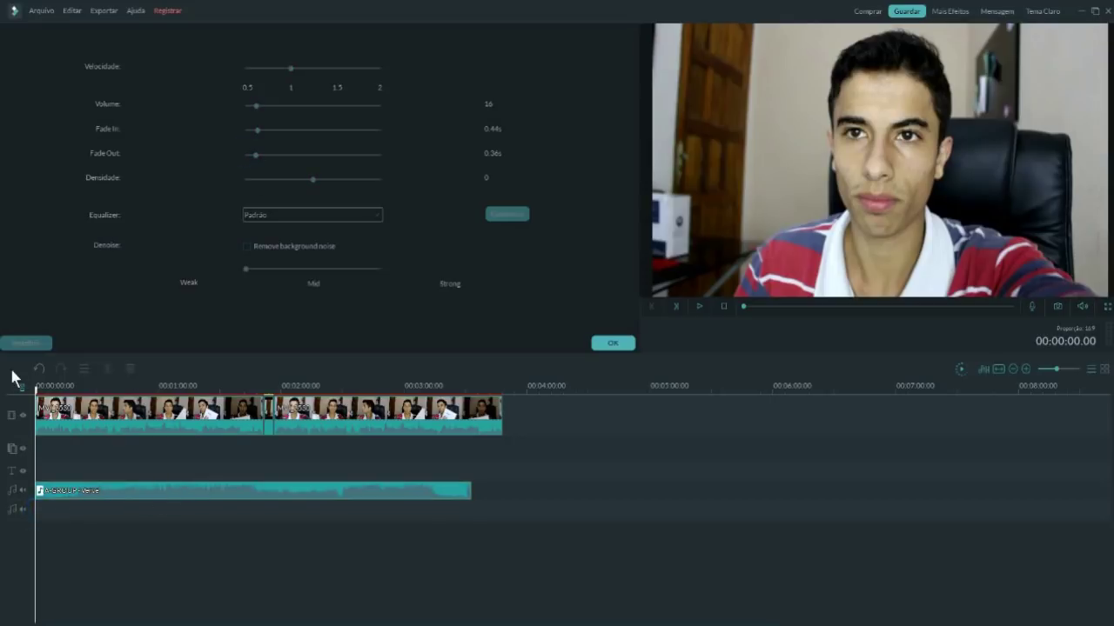
{"action": "left_click", "coordinate": [608, 343]}
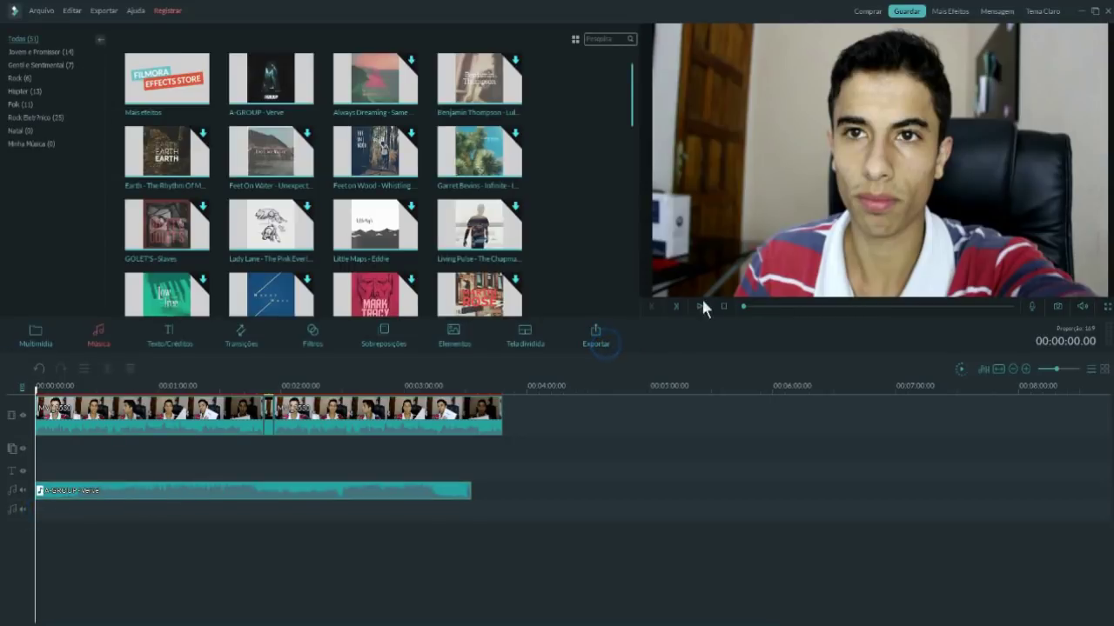
{"action": "left_click", "coordinate": [699, 306]}
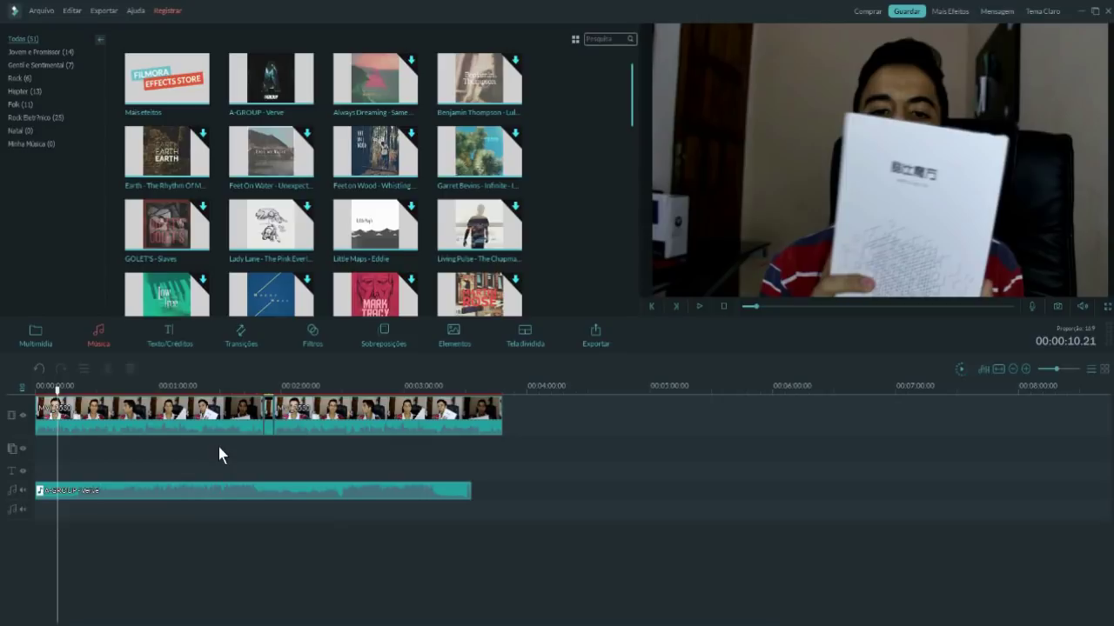
- Insert the Opener 2 title at the start of the timeline and preview its animation
{"action": "left_click", "coordinate": [161, 335]}
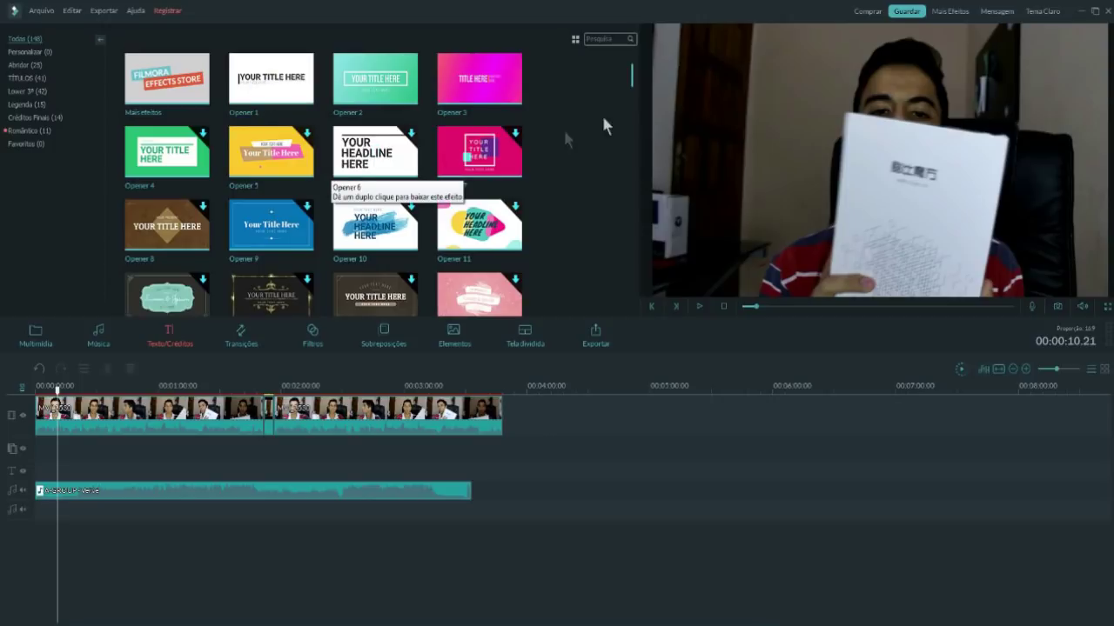
{"action": "scroll", "coordinate": [629, 89], "scroll_direction": "down", "scroll_amount": 5}
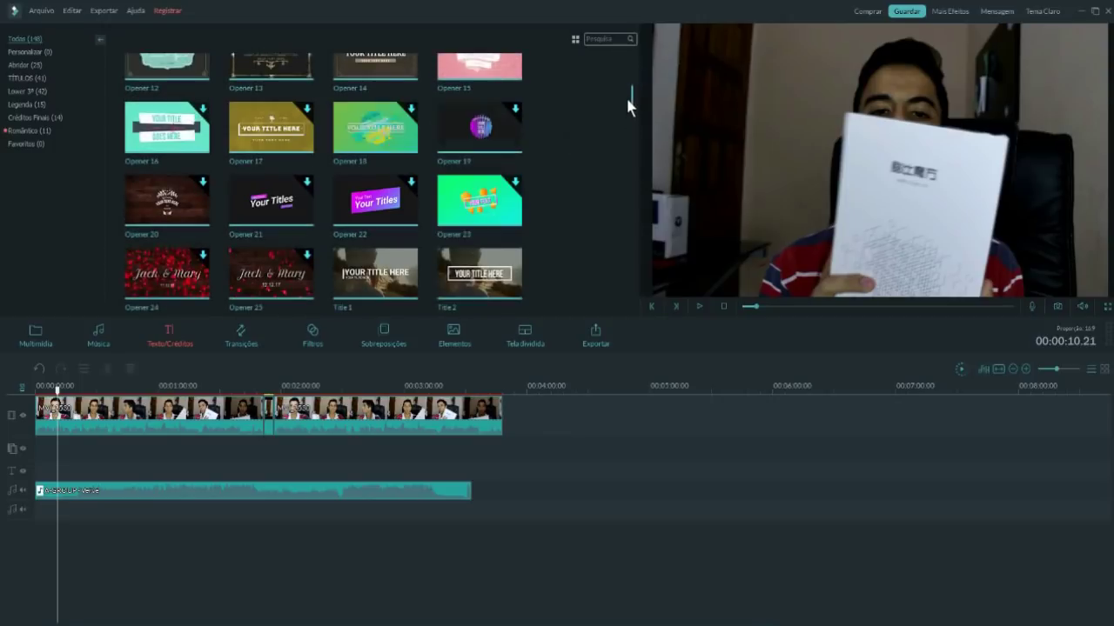
{"action": "scroll", "coordinate": [627, 98], "scroll_direction": "up", "scroll_amount": 5}
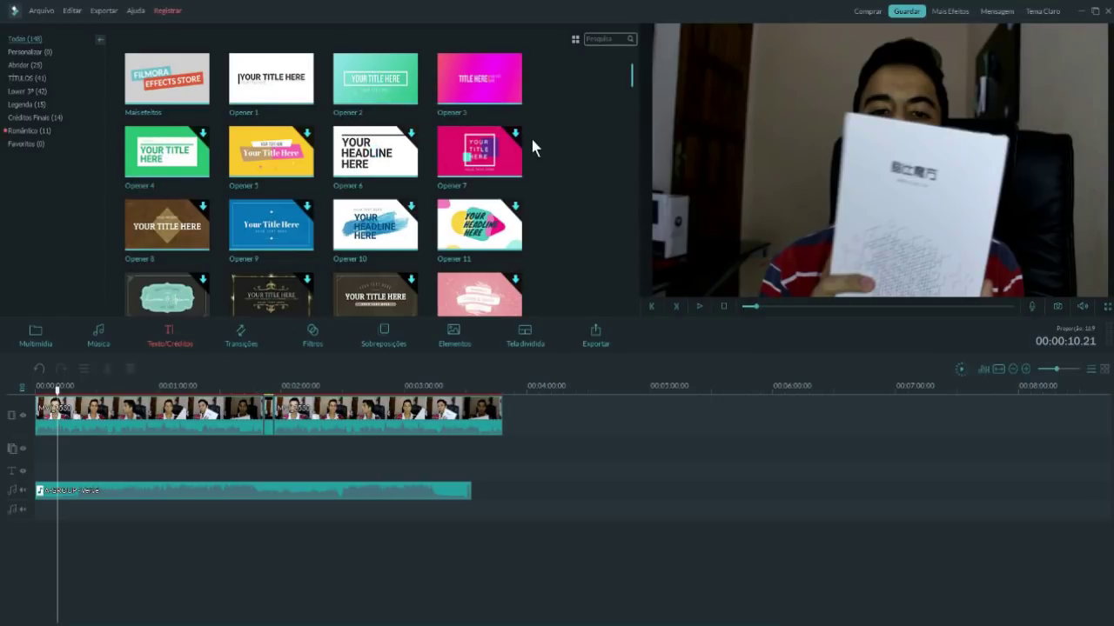
{"action": "left_click", "coordinate": [374, 80]}
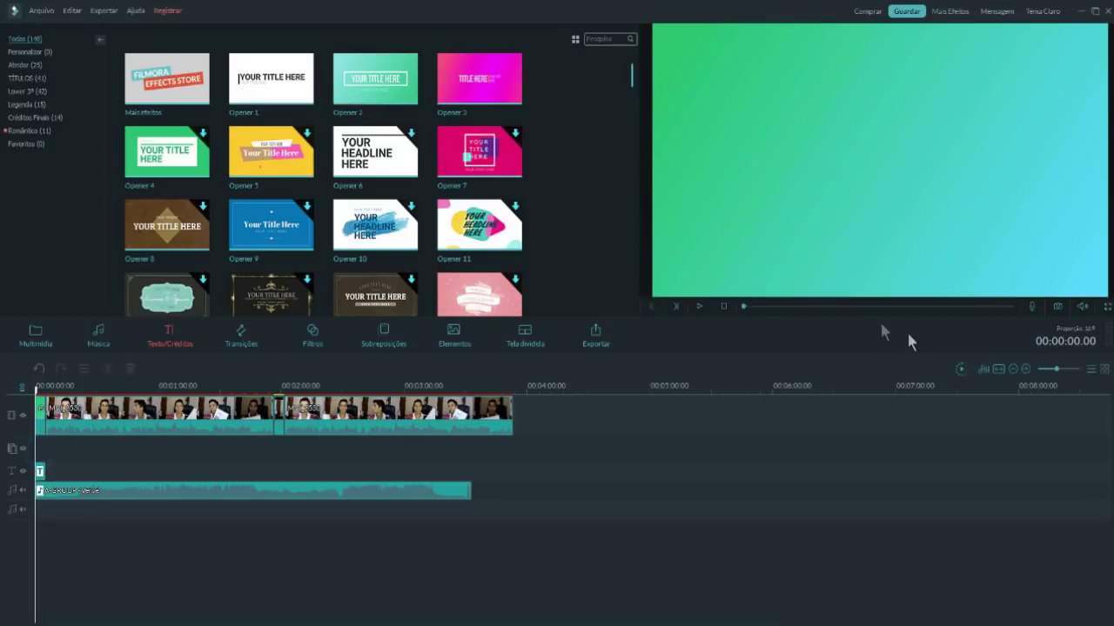
{"action": "left_click", "coordinate": [699, 306]}
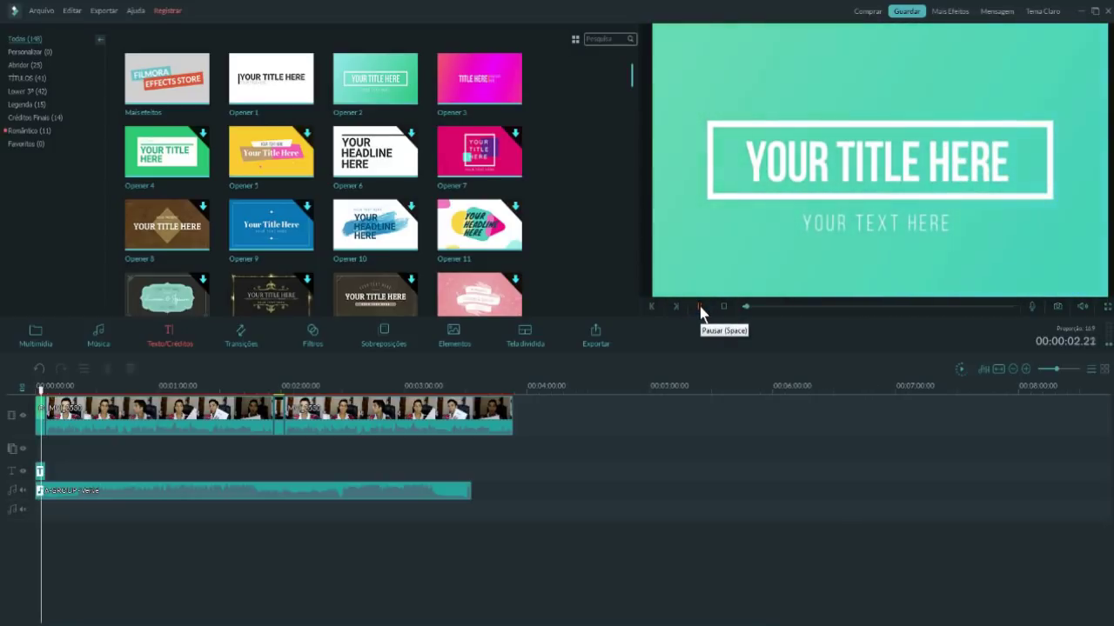
- Replace the opener's main title text with "Teteu Tutors apresenta"
{"action": "left_click", "coordinate": [40, 470]}
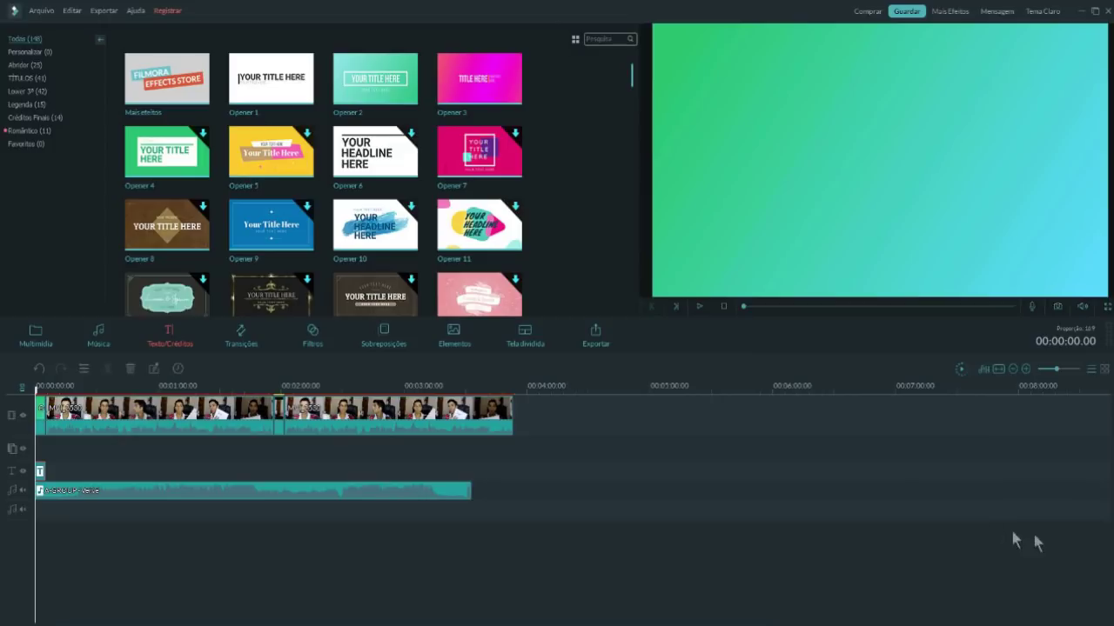
{"action": "left_click", "coordinate": [42, 459]}
{"action": "double_click", "coordinate": [40, 469]}
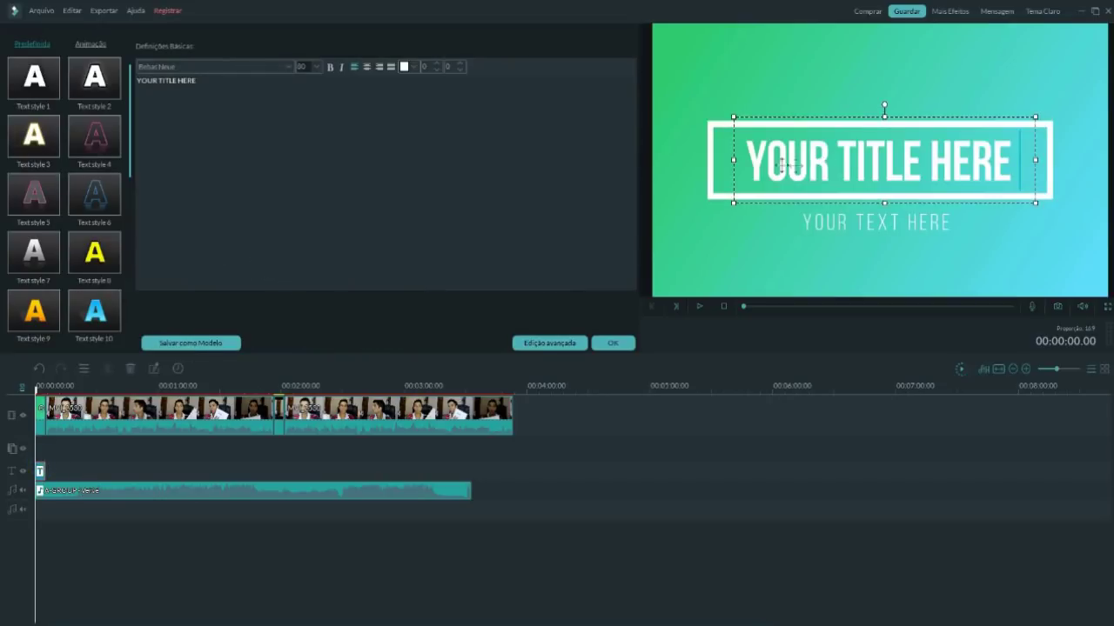
{"action": "key", "text": "ctrl+a"}
{"action": "type", "text": "Teteu Tutors apresenta"}
- Reduce the main title's font size to fit its white frame and change the subtitle to "Unboxing de tablet"
{"action": "left_click", "coordinate": [316, 67]}
{"action": "left_click", "coordinate": [304, 104]}
{"action": "left_click", "coordinate": [317, 69]}
{"action": "left_click", "coordinate": [306, 90]}
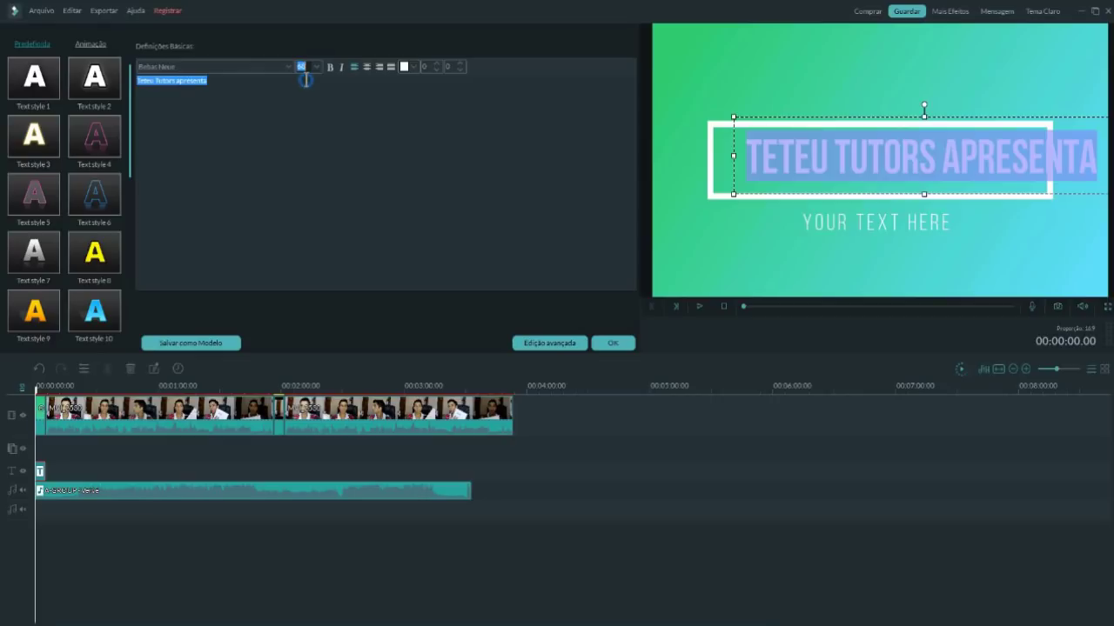
{"action": "left_click", "coordinate": [318, 69]}
{"action": "left_click", "coordinate": [306, 130]}
{"action": "left_click", "coordinate": [753, 274]}
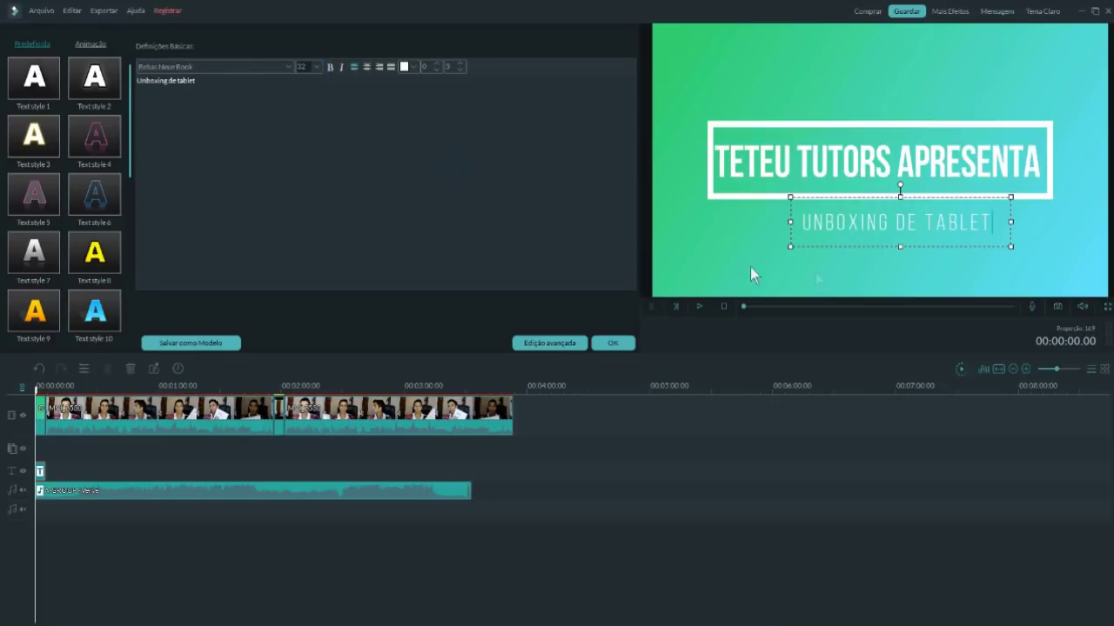
- Check the opener in advanced text editing and in playback, and apply the title edits
{"action": "left_click", "coordinate": [557, 342]}
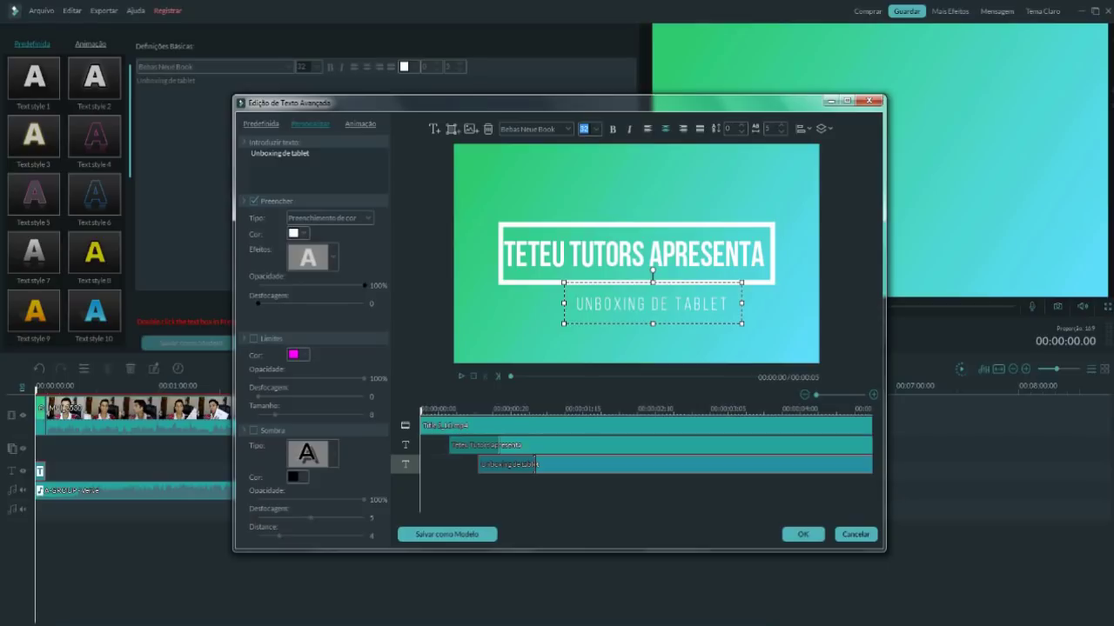
{"action": "left_click", "coordinate": [869, 100]}
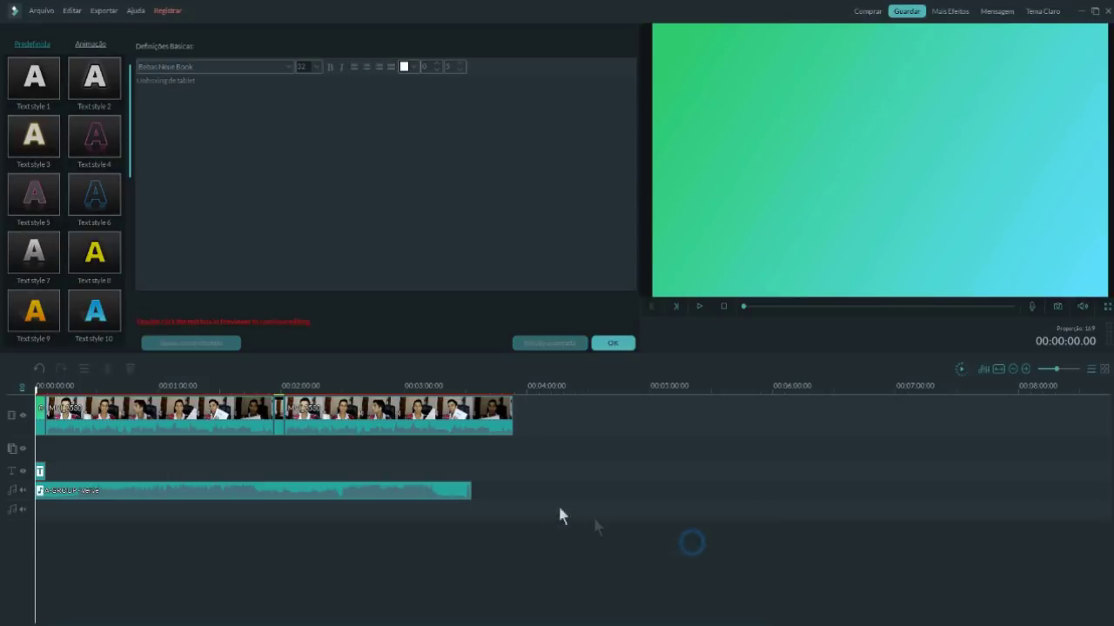
{"action": "left_click", "coordinate": [701, 306]}
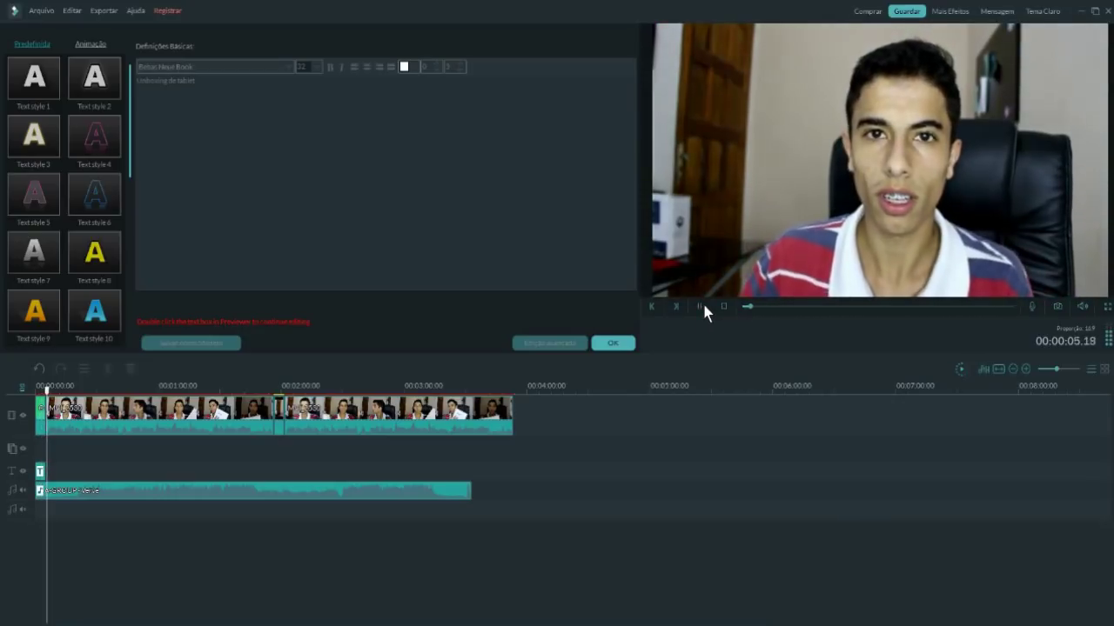
{"action": "left_click", "coordinate": [700, 307]}
{"action": "left_click", "coordinate": [613, 343]}
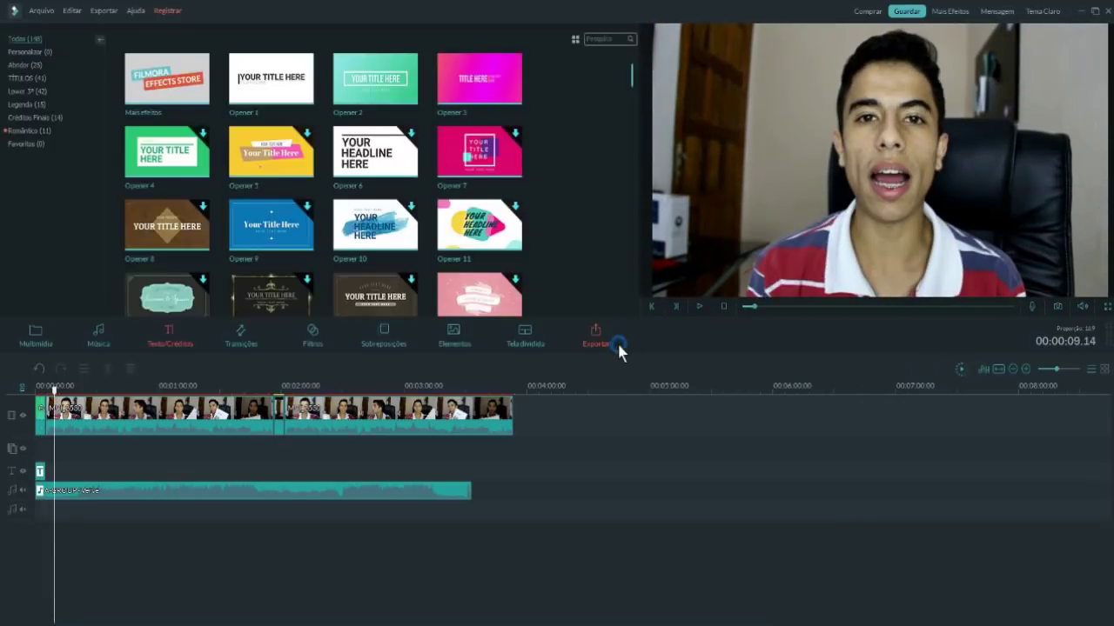
- Place the PageCurl transition between the opener and the first video clip, and preview it
{"action": "left_click", "coordinate": [241, 343]}
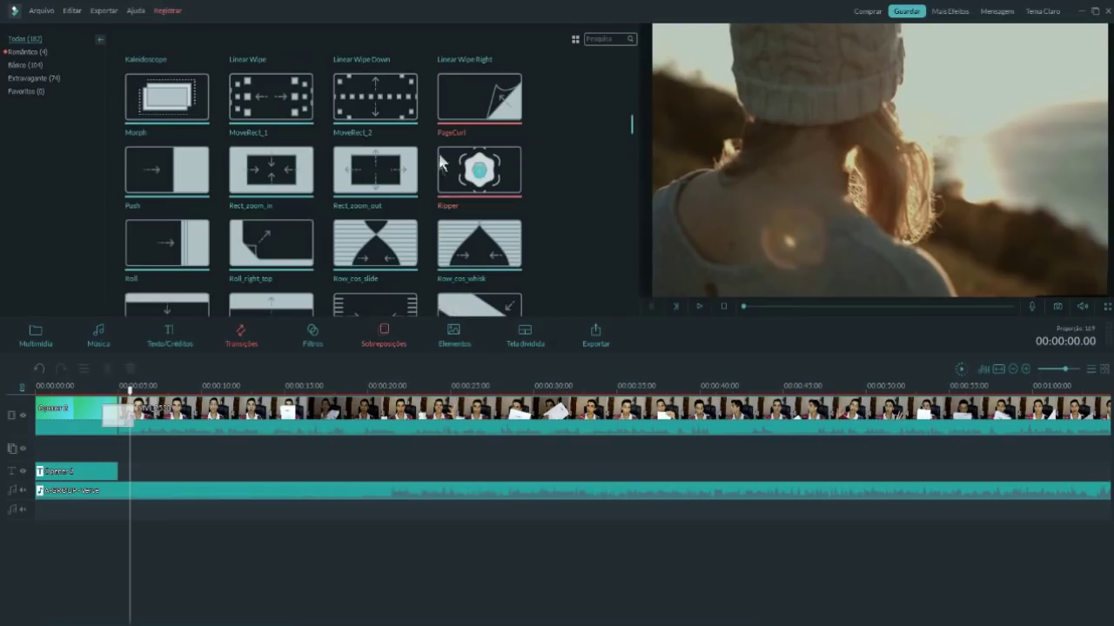
{"action": "mouse_move", "coordinate": [475, 104]}
{"action": "left_click_drag", "start_coordinate": [485, 115], "coordinate": [121, 414]}
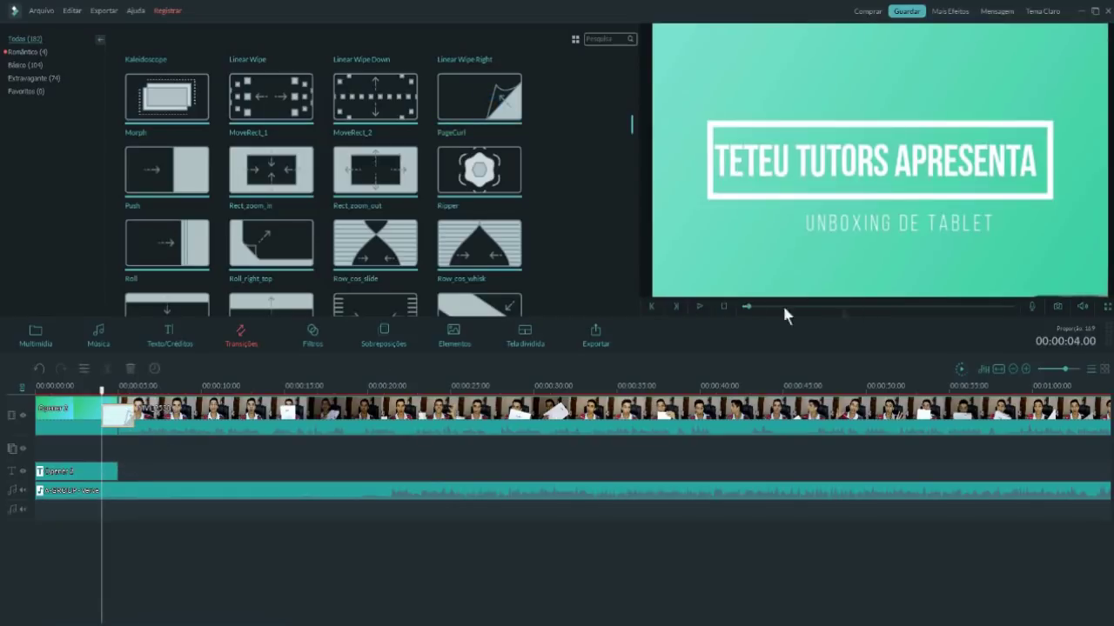
{"action": "left_click", "coordinate": [697, 307]}
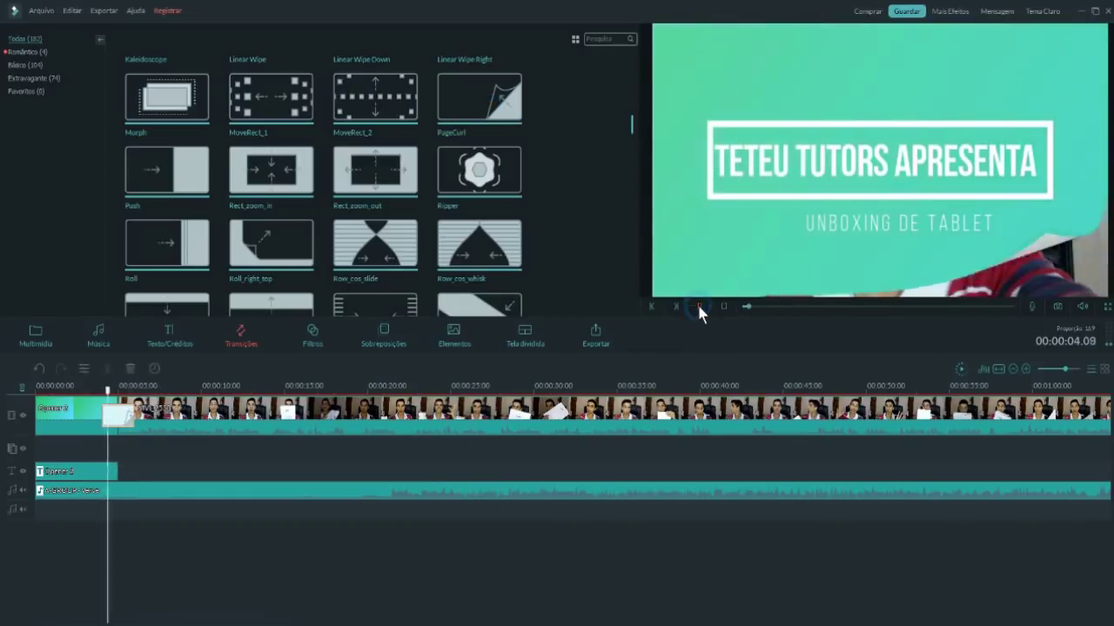
{"action": "left_click", "coordinate": [697, 306]}
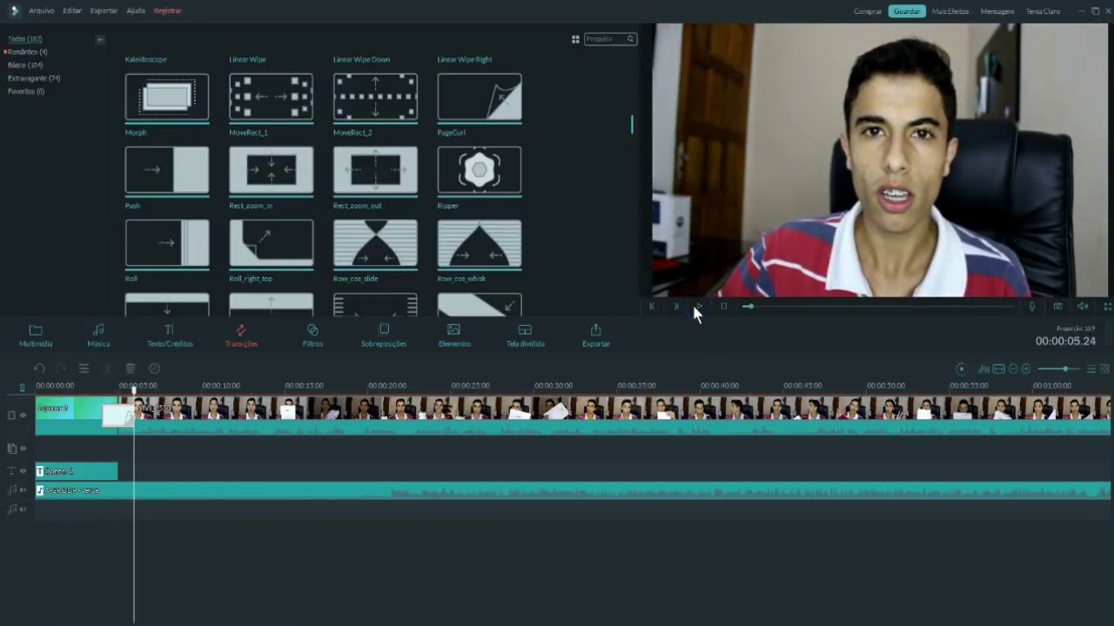
- Try the FuzzyImg filter on the timeline under the start of the video clip, and remove it
{"action": "left_click", "coordinate": [311, 335]}
{"action": "mouse_move", "coordinate": [633, 77]}
{"action": "left_mouse_down"}
{"action": "mouse_move", "coordinate": [606, 297]}
{"action": "mouse_move", "coordinate": [620, 82]}
{"action": "left_mouse_up"}
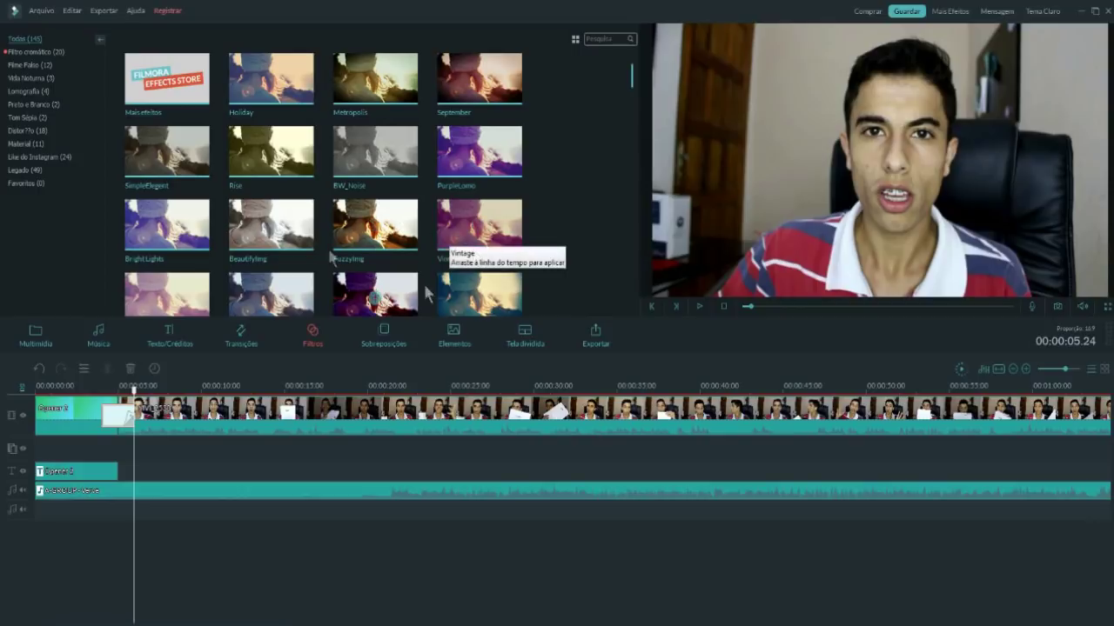
{"action": "left_click_drag", "start_coordinate": [359, 235], "coordinate": [231, 386]}
{"action": "left_click", "coordinate": [377, 229]}
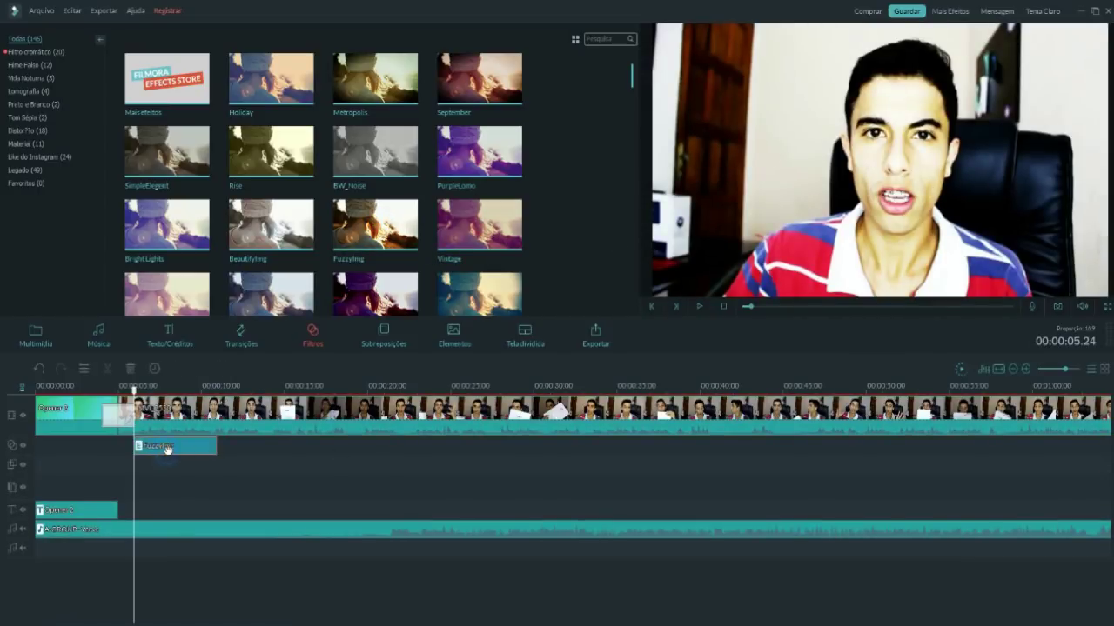
{"action": "key", "text": "Delete"}
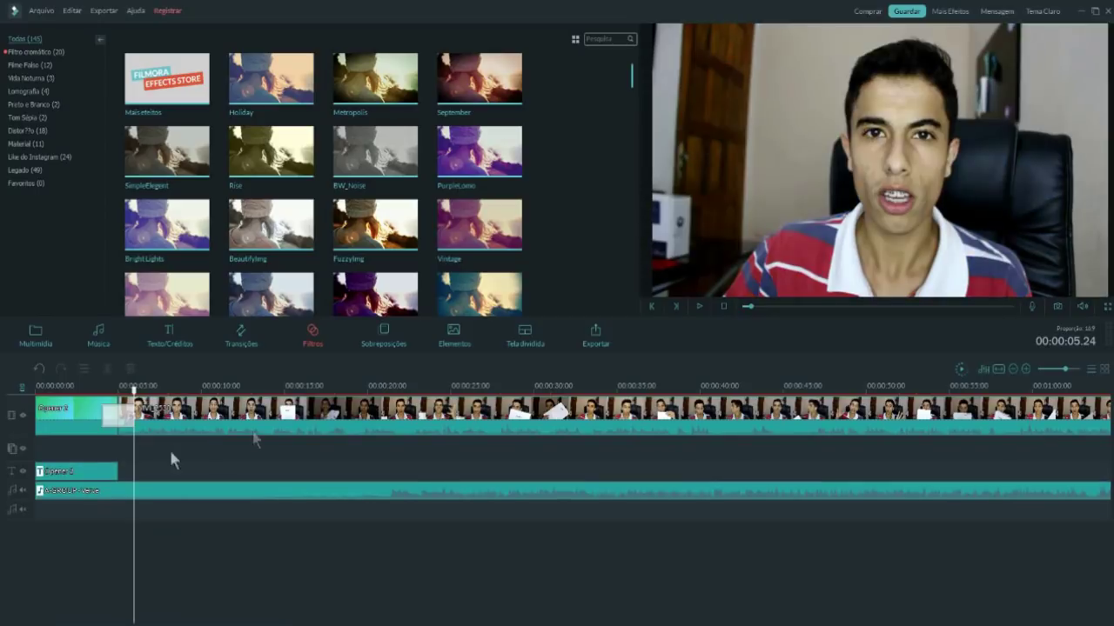
- Apply the BrightLights filter beneath the video clip, extending it to the clip's end at 00:01:56.17
{"action": "scroll", "coordinate": [567, 137], "scroll_direction": "down", "scroll_amount": 2}
{"action": "left_click_drag", "start_coordinate": [270, 178], "coordinate": [285, 448]}
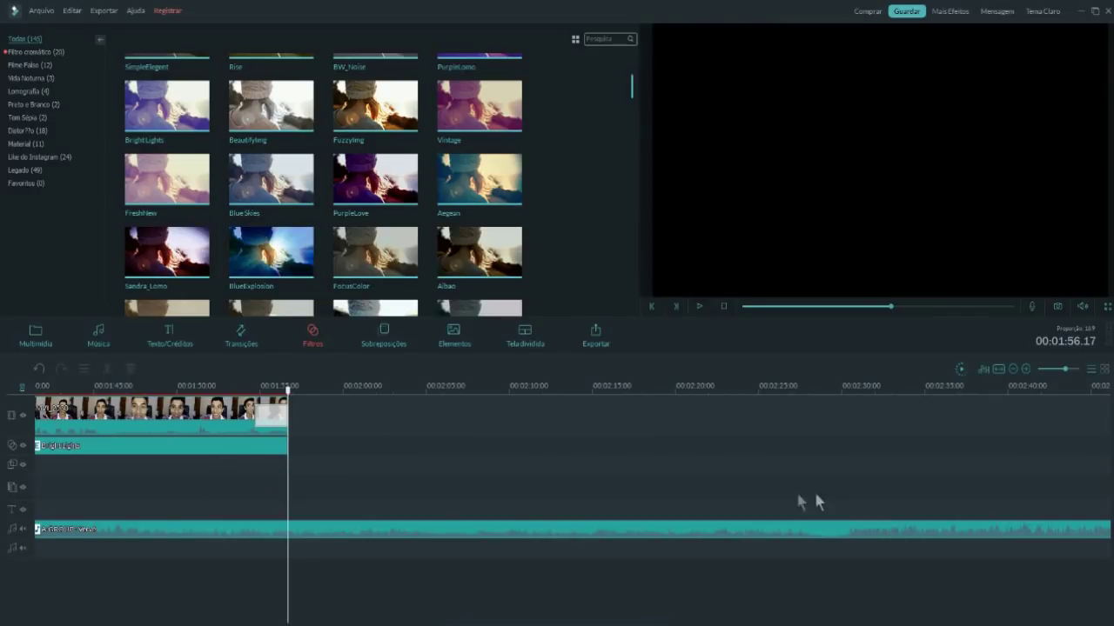
- Add the CinematicFlares 4 overlay to the timeline at 00:01:48.17
{"action": "left_click", "coordinate": [1025, 368]}
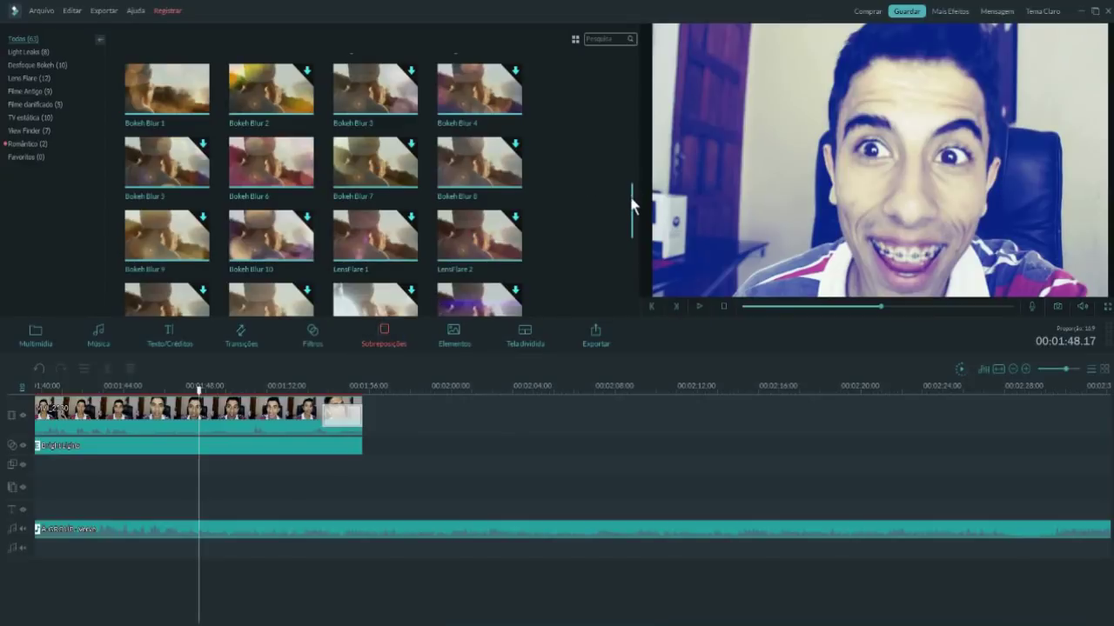
{"action": "left_click_drag", "start_coordinate": [629, 193], "coordinate": [598, 240]}
{"action": "double_click", "coordinate": [380, 228]}
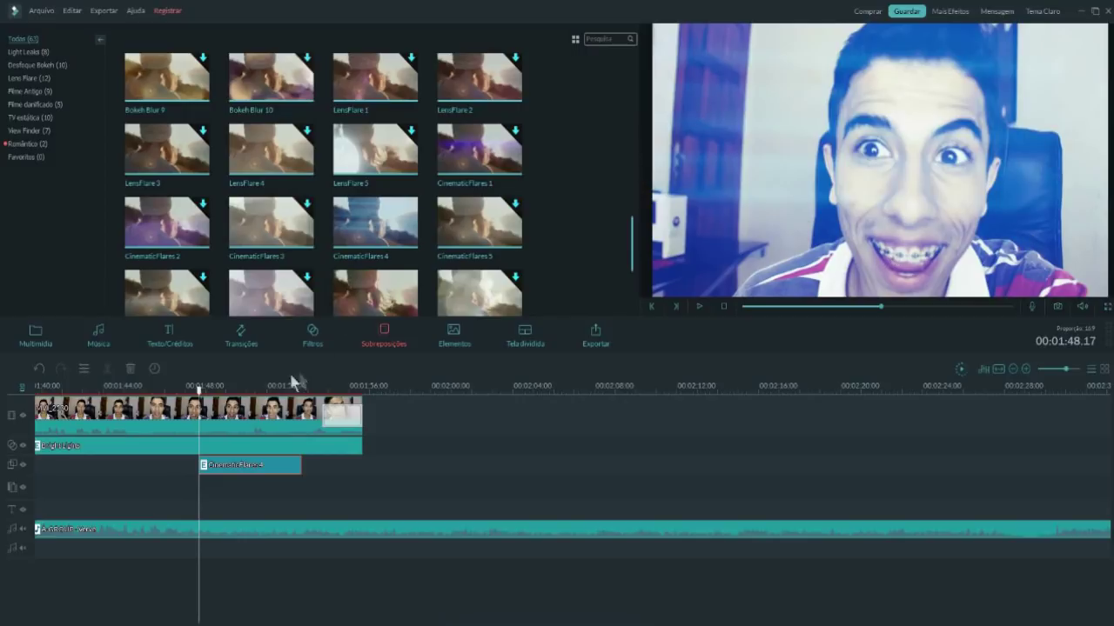
- Add the Badge Element 2 graphic at 00:01:48.17, on the track below the CinematicFlares 4 overlay
{"action": "left_click", "coordinate": [454, 341]}
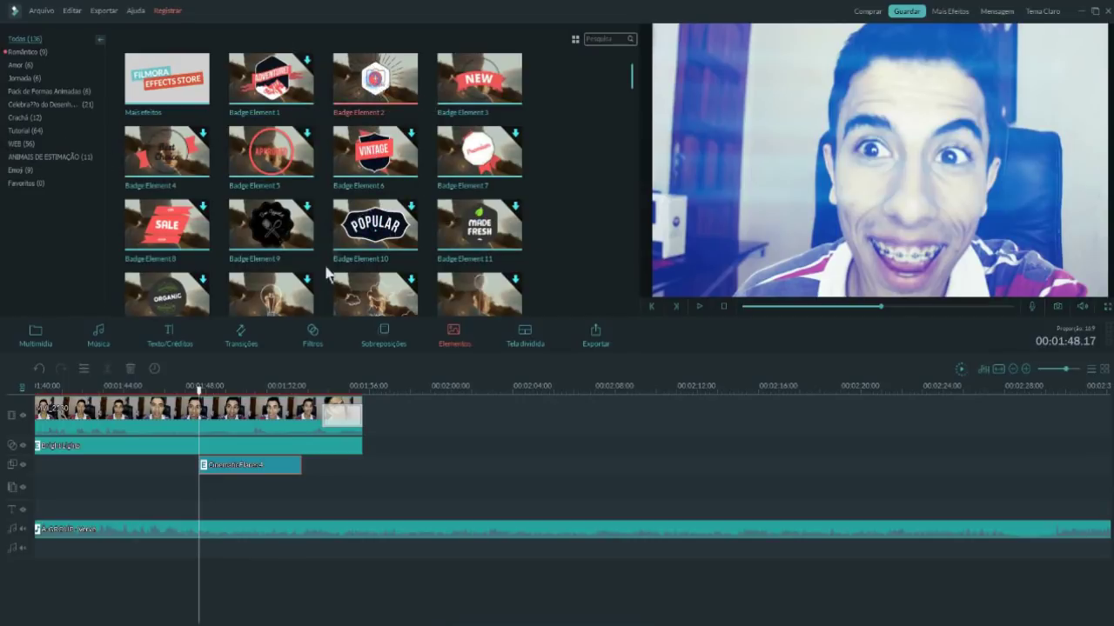
{"action": "left_click", "coordinate": [374, 80]}
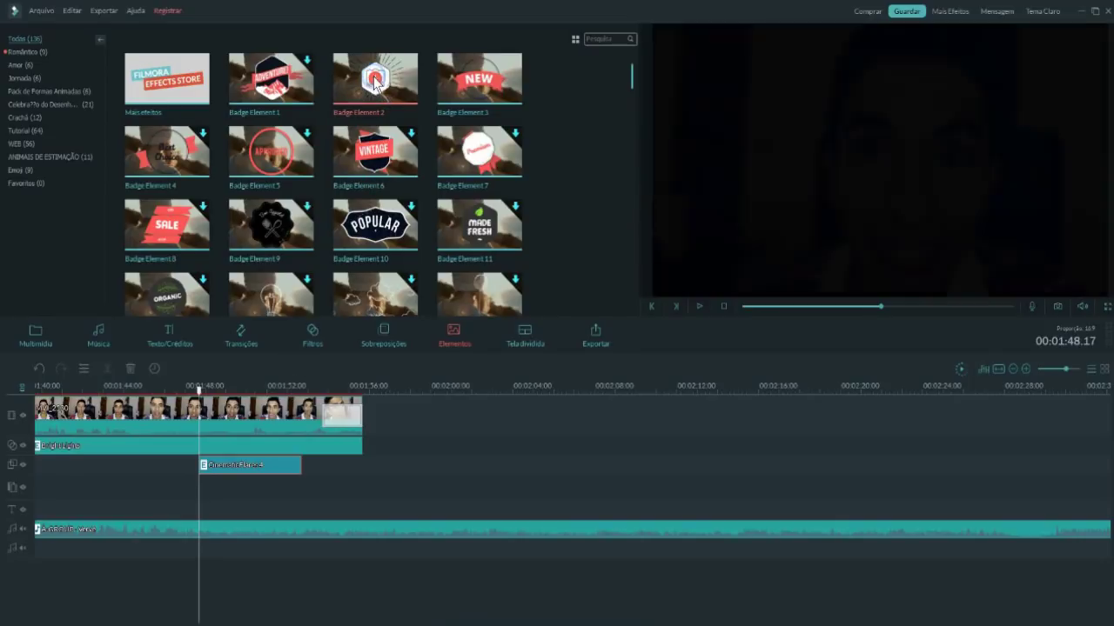
- Try the heart-shaped mask on the Badge Element 2 clip in advanced image editing, and discard it
{"action": "double_click", "coordinate": [252, 487]}
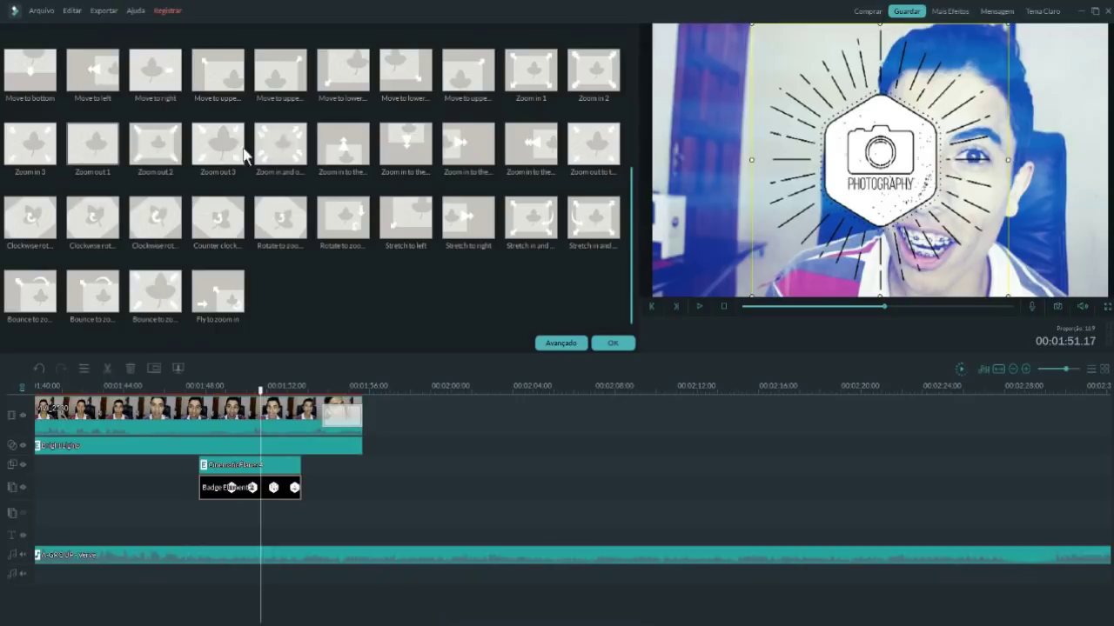
{"action": "left_click", "coordinate": [573, 341]}
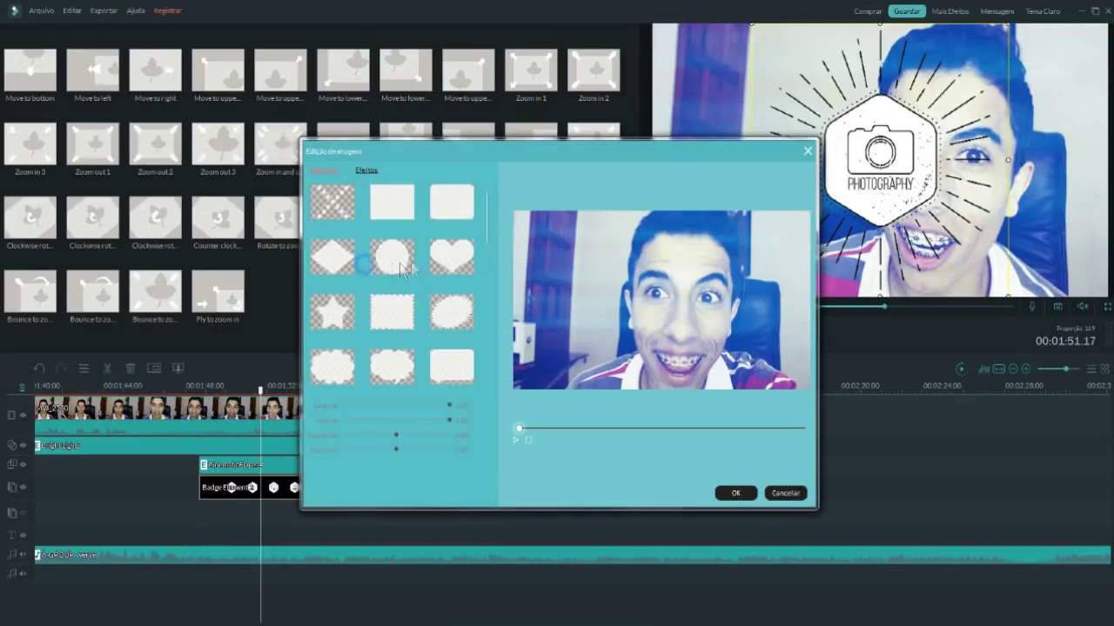
{"action": "left_click", "coordinate": [453, 254]}
{"action": "left_click", "coordinate": [772, 493]}
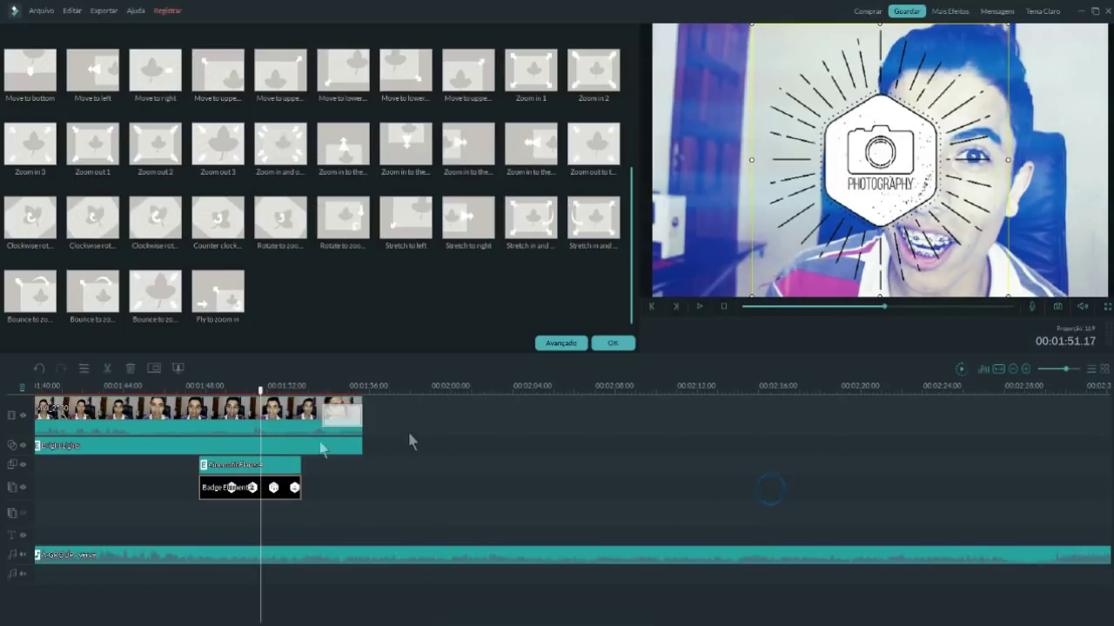
{"action": "left_click", "coordinate": [609, 343]}
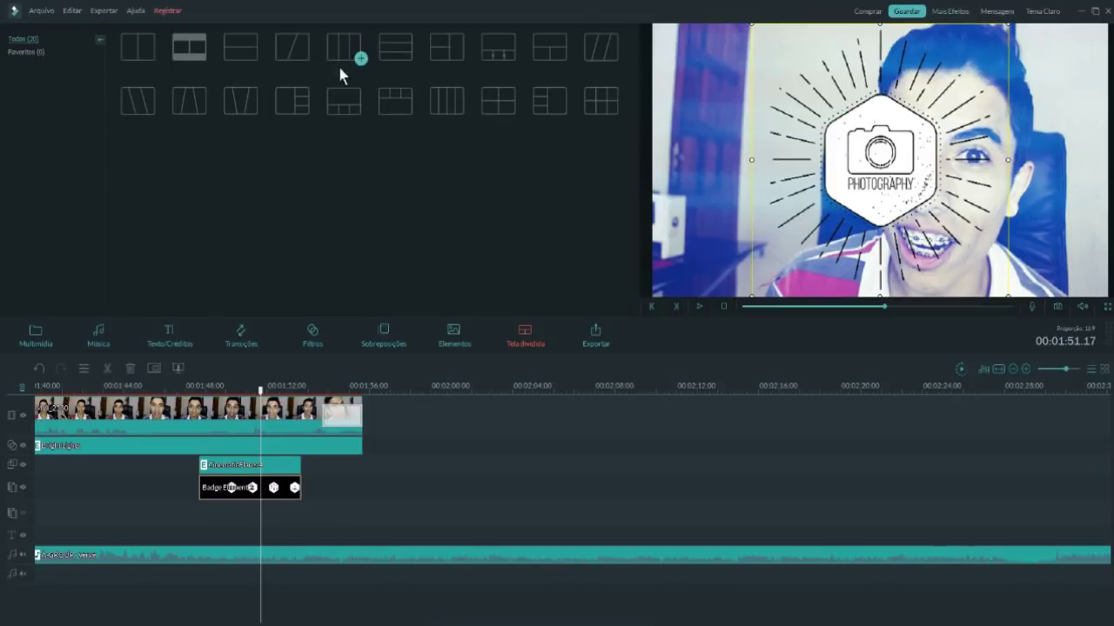
- Split the music track at the video's end, 00:01:56.16, and delete the excess part
{"action": "left_click", "coordinate": [353, 553]}
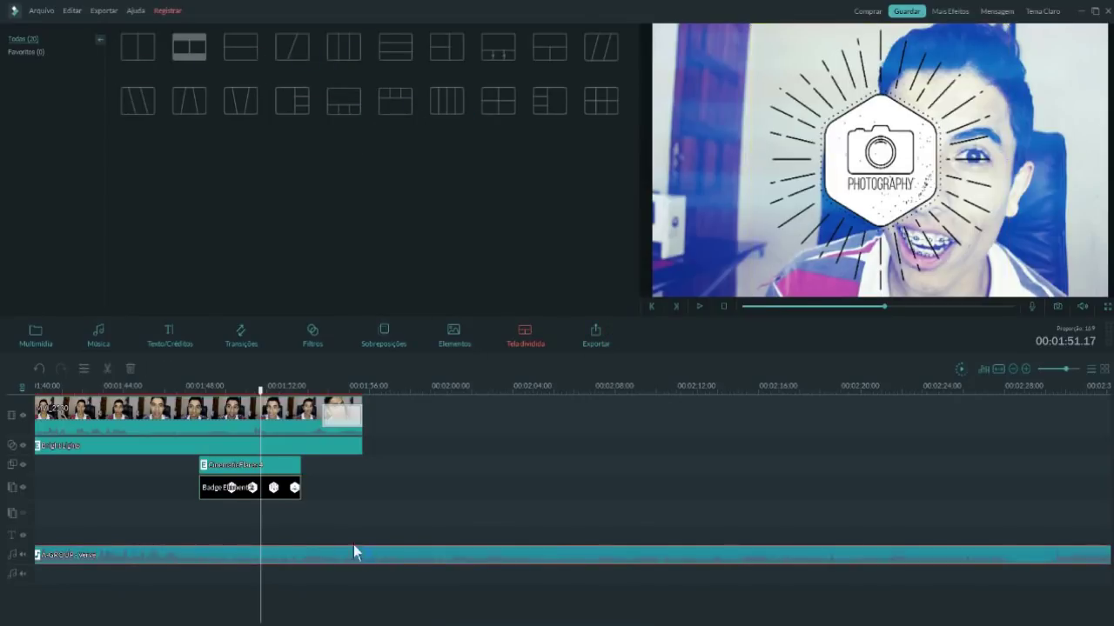
{"action": "left_click", "coordinate": [261, 537]}
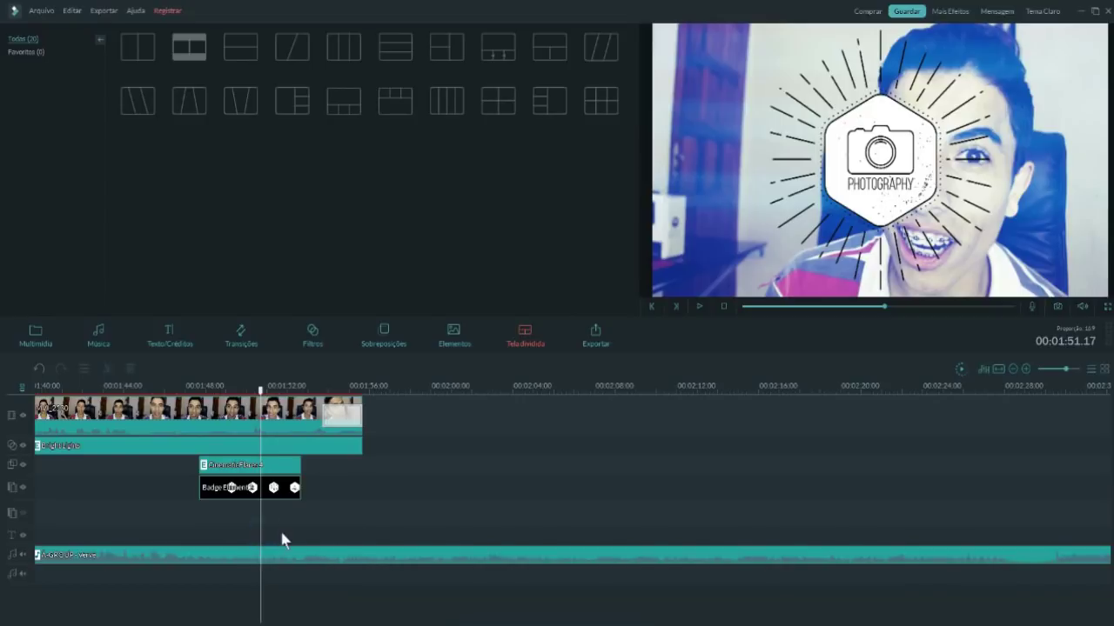
{"action": "key", "text": "ctrl+a"}
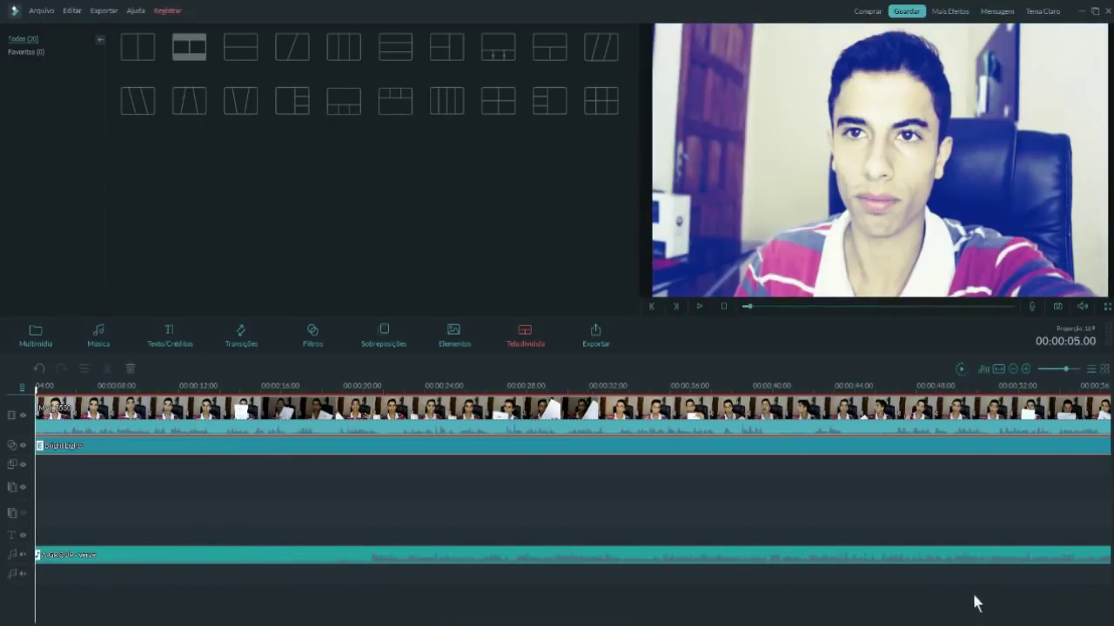
{"action": "scroll", "coordinate": [435, 539], "scroll_direction": "down", "scroll_amount": 5}
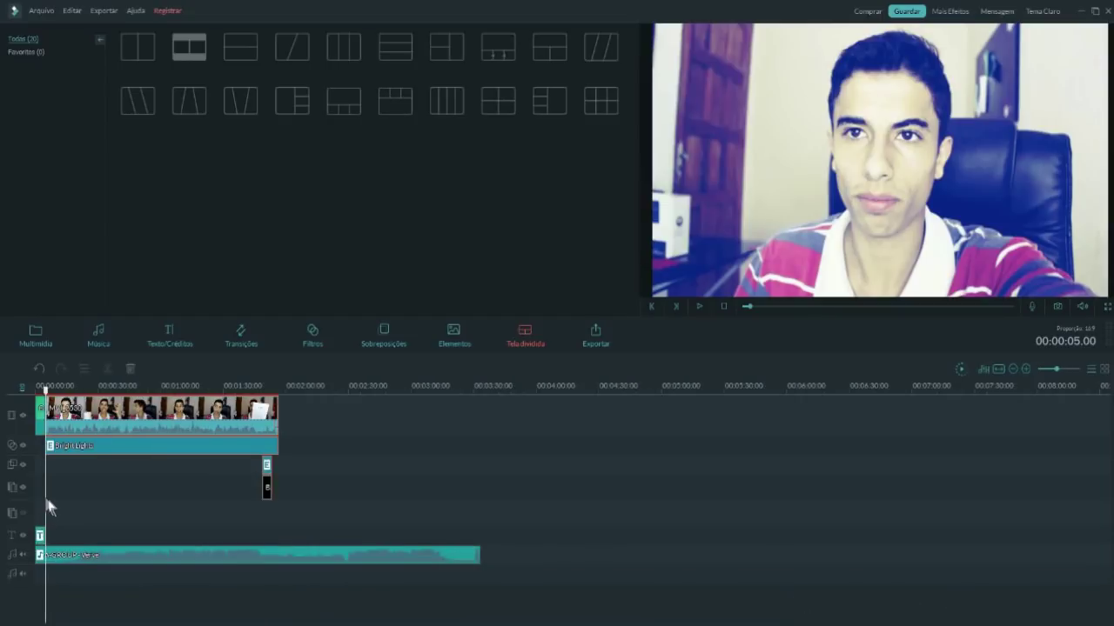
{"action": "left_click_drag", "start_coordinate": [45, 389], "coordinate": [278, 392]}
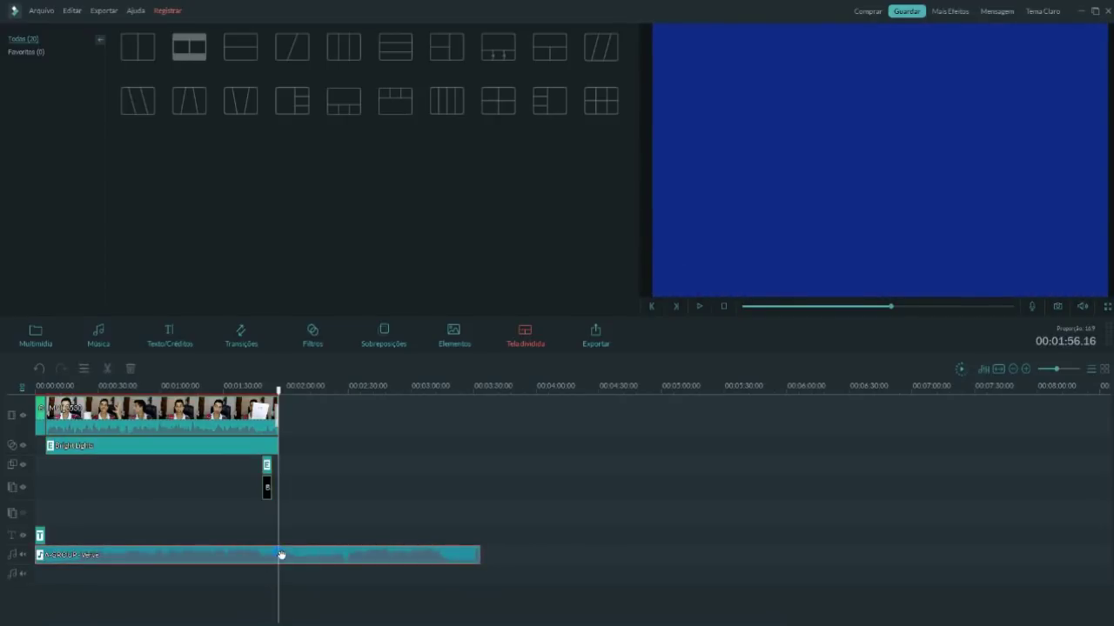
{"action": "left_click", "coordinate": [105, 371]}
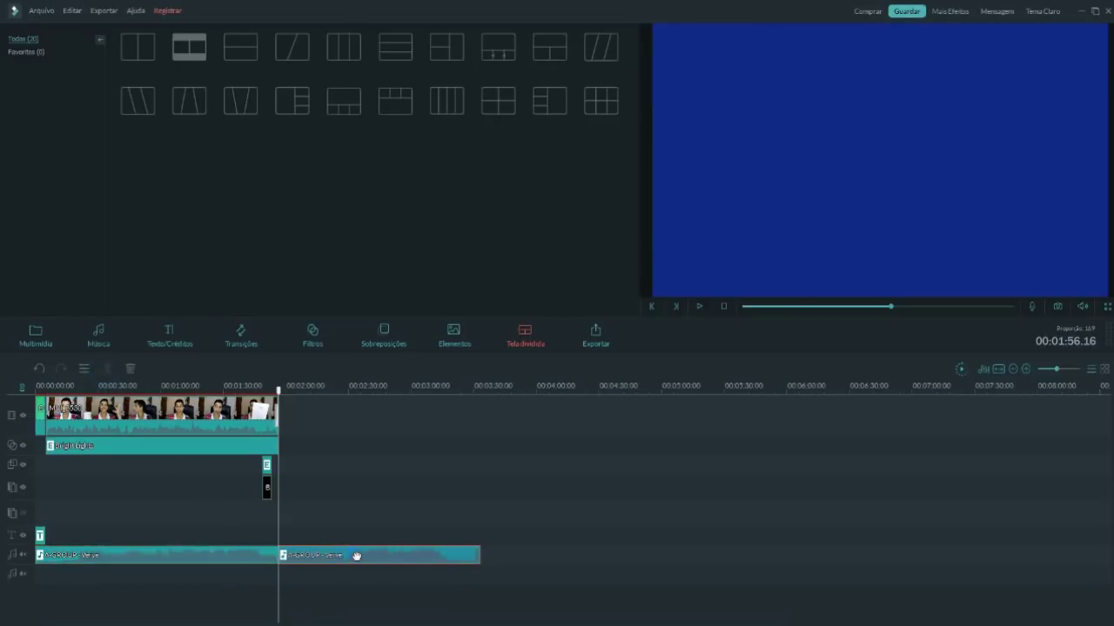
{"action": "key", "text": "Delete"}
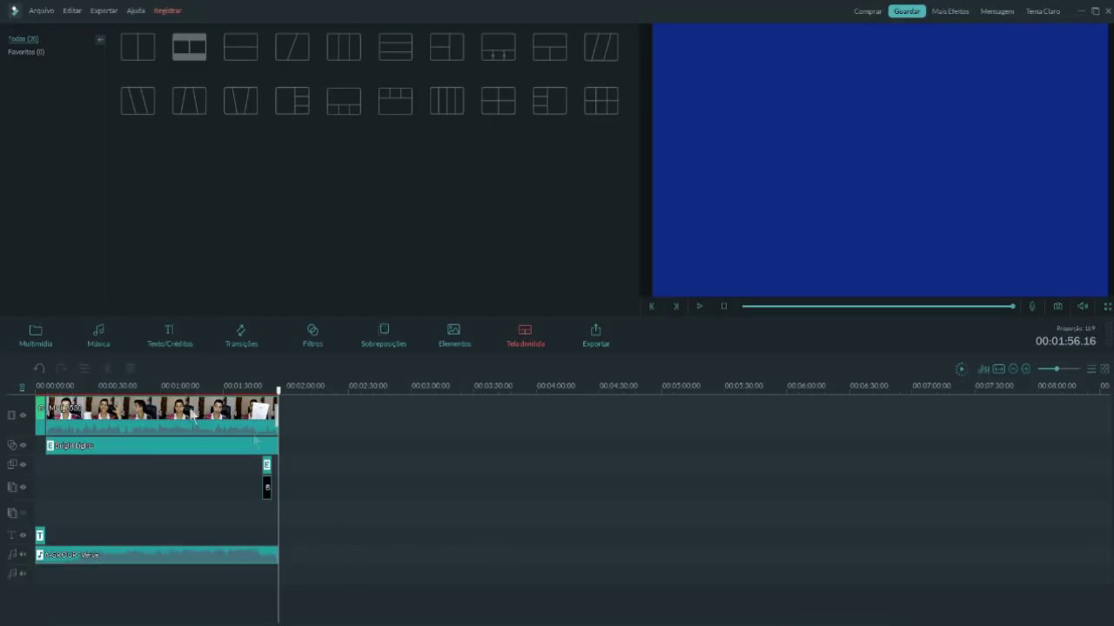
- Review the video clip's picture and audio adjustments and the audio mixer, leaving all settings as they are
{"action": "left_click", "coordinate": [107, 410]}
{"action": "left_click", "coordinate": [80, 369]}
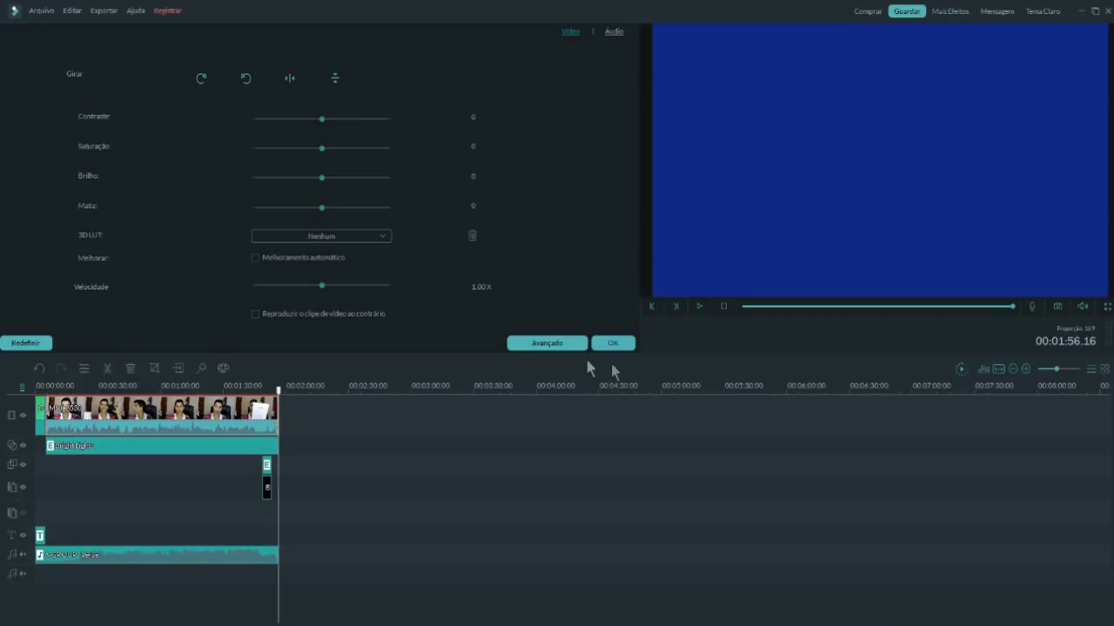
{"action": "left_click", "coordinate": [613, 32]}
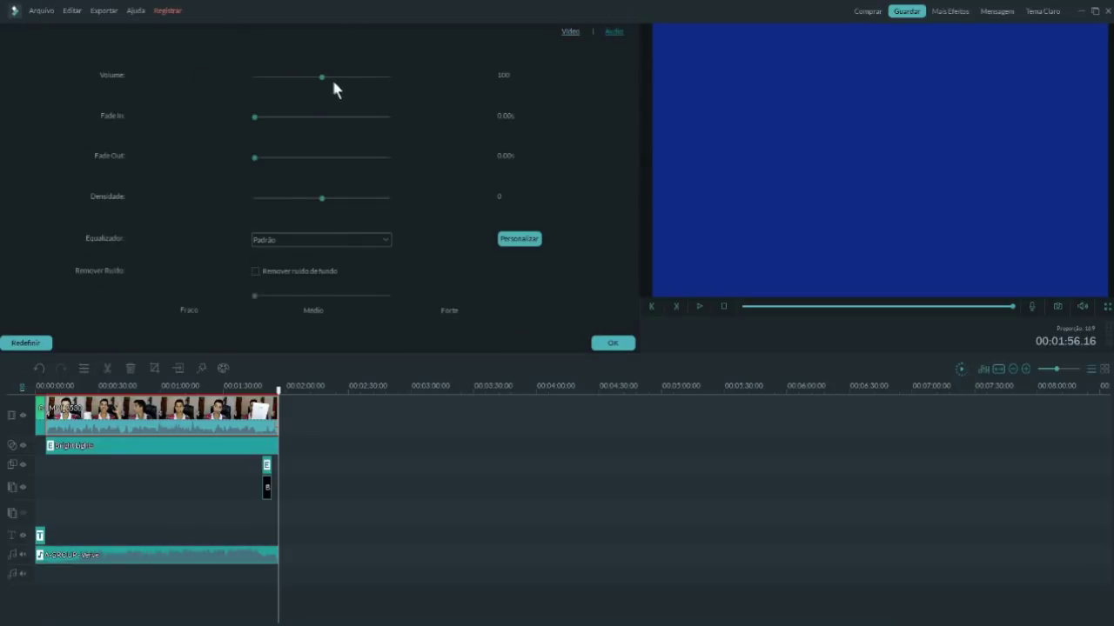
{"action": "left_click", "coordinate": [983, 369]}
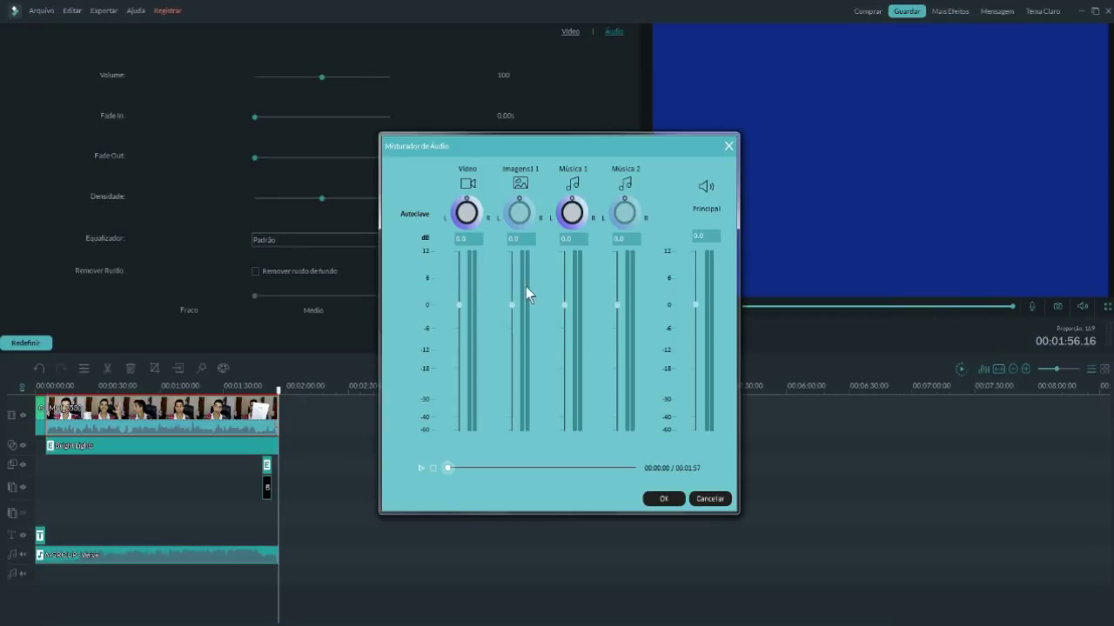
{"action": "left_click", "coordinate": [722, 500]}
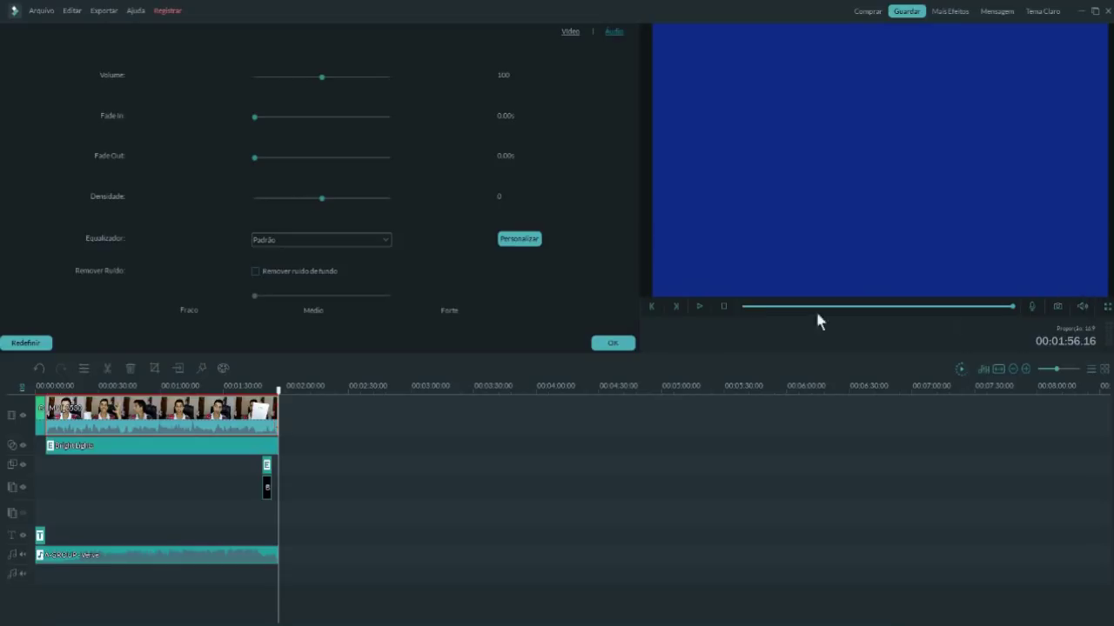
{"action": "left_click", "coordinate": [612, 343]}
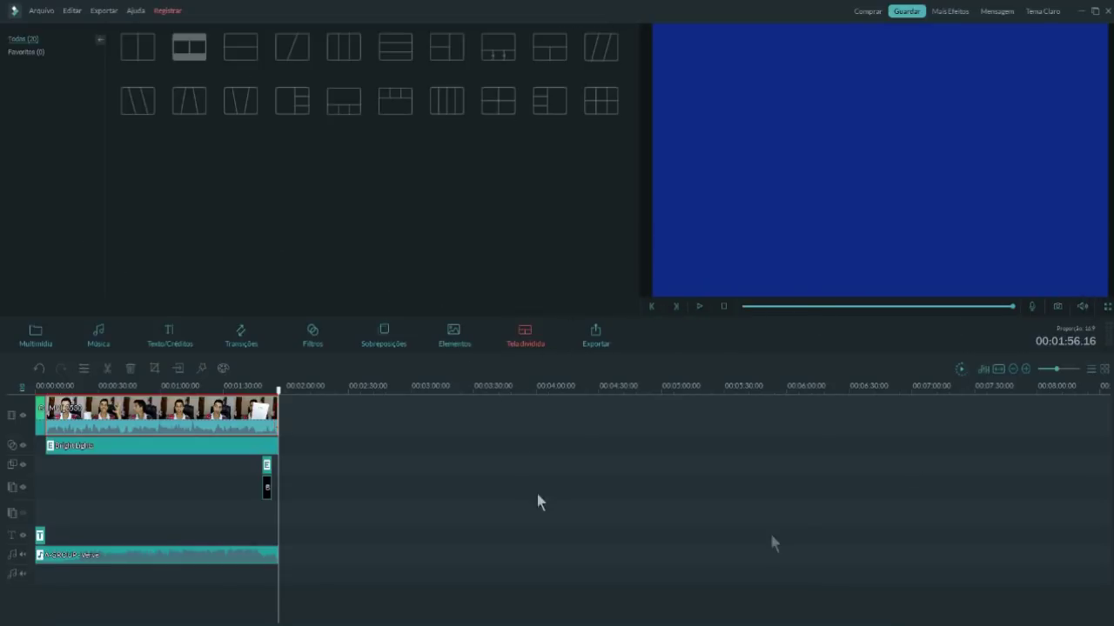
- Export the project as an MP4 file, accepting the encoding settings and the suggested file name and output folder
{"action": "left_click", "coordinate": [1032, 14]}
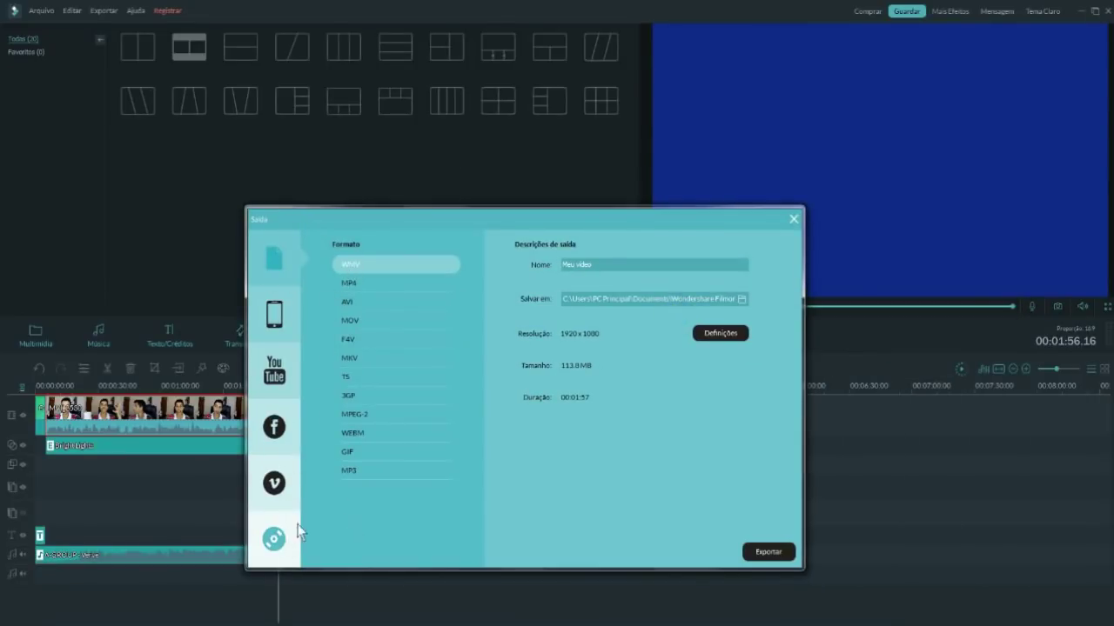
{"action": "left_click", "coordinate": [362, 280]}
{"action": "left_click", "coordinate": [720, 332]}
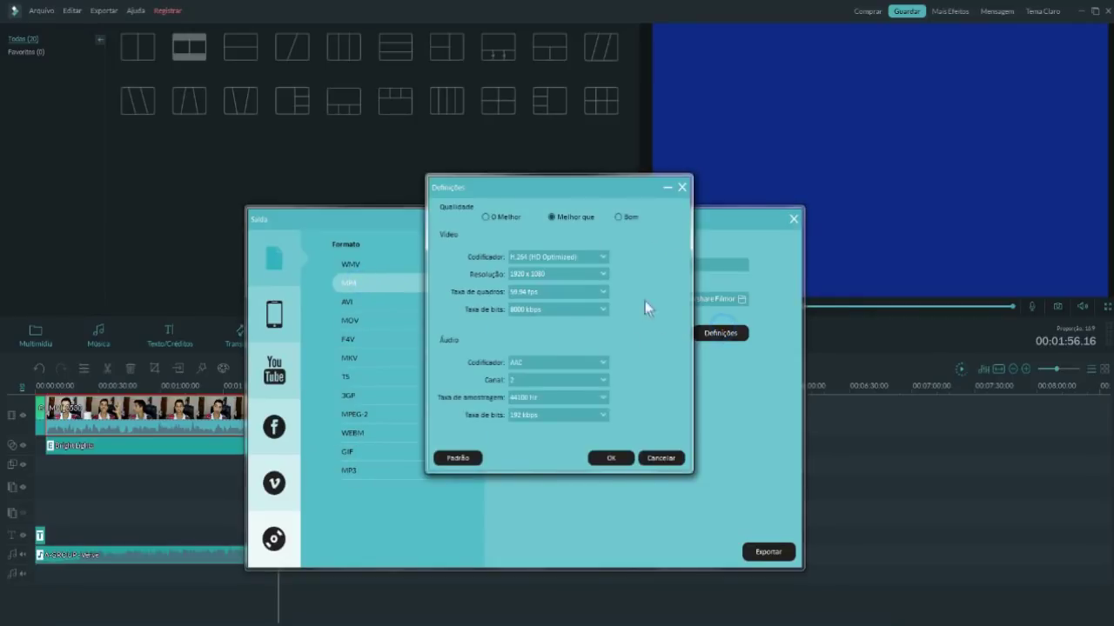
{"action": "left_click", "coordinate": [612, 458]}
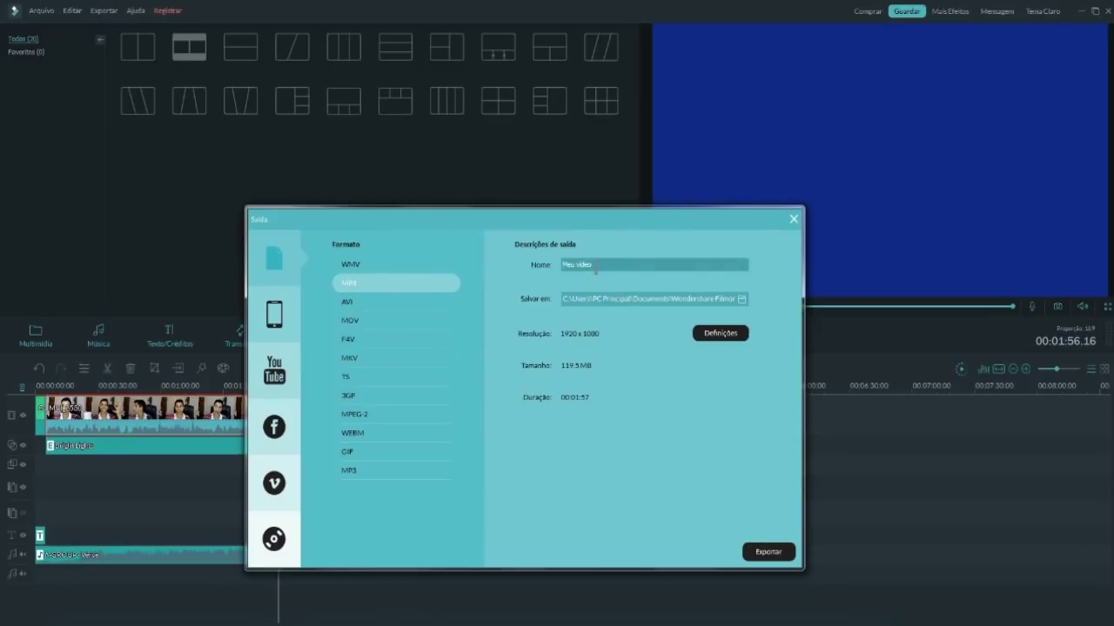
{"action": "left_click", "coordinate": [634, 299]}
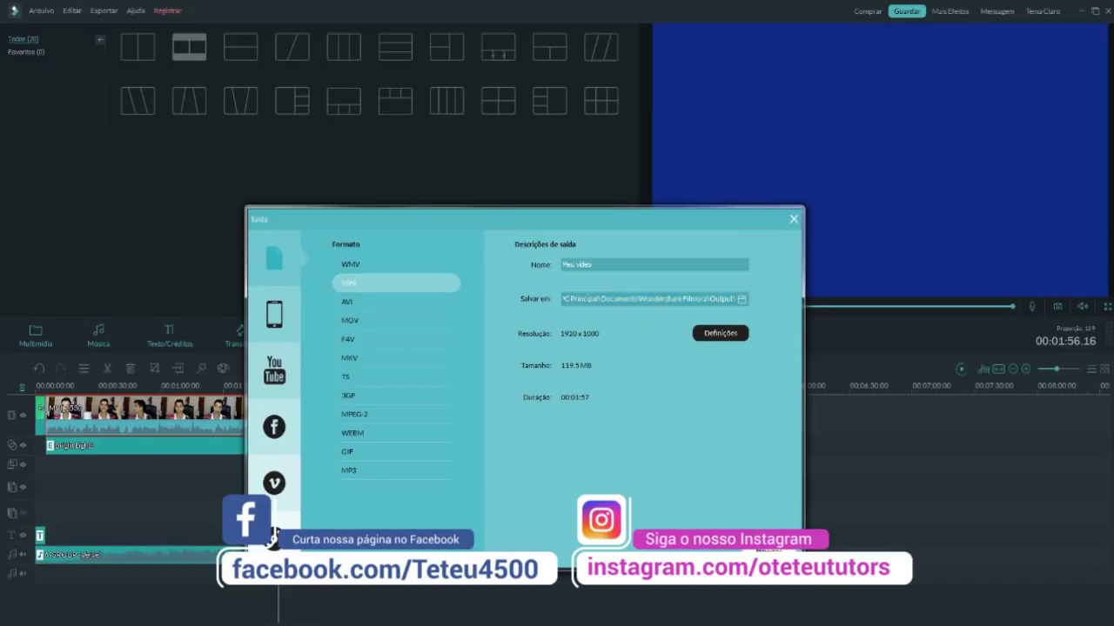
{"action": "left_click", "coordinate": [765, 550]}
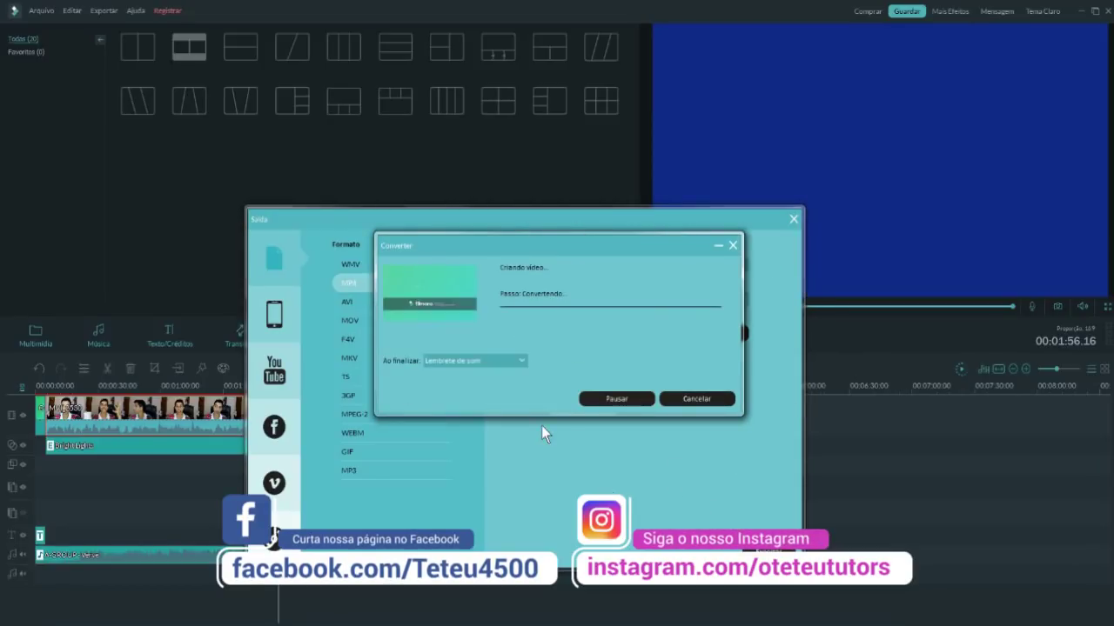